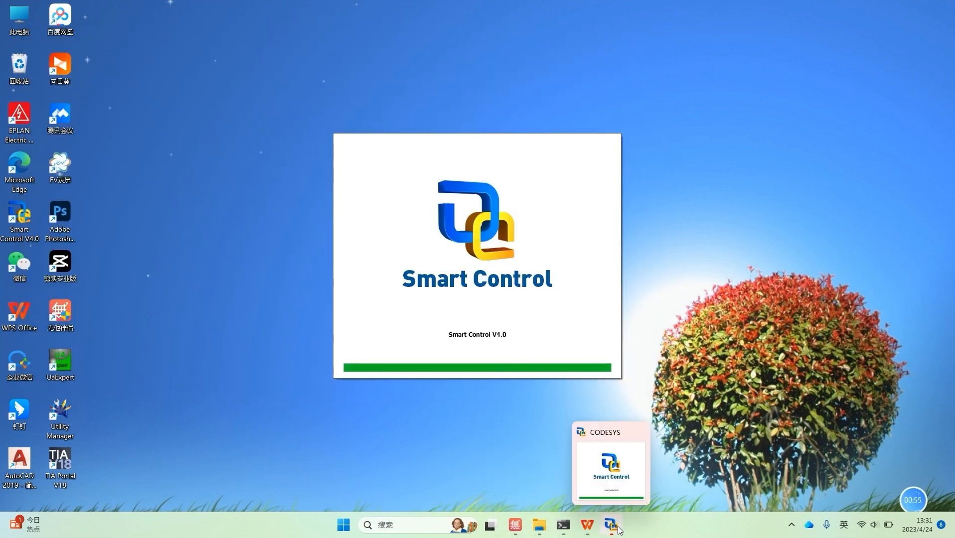
Step: Switch to 无他伴侣, move its camera window aside to view the PLC hardware, and minimize it again
left_click(515, 525)
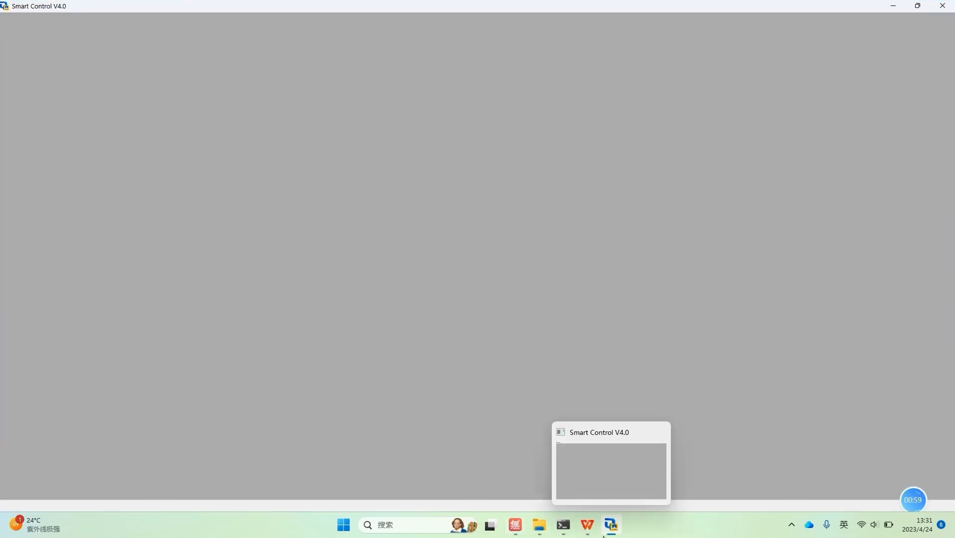
left_click(516, 525)
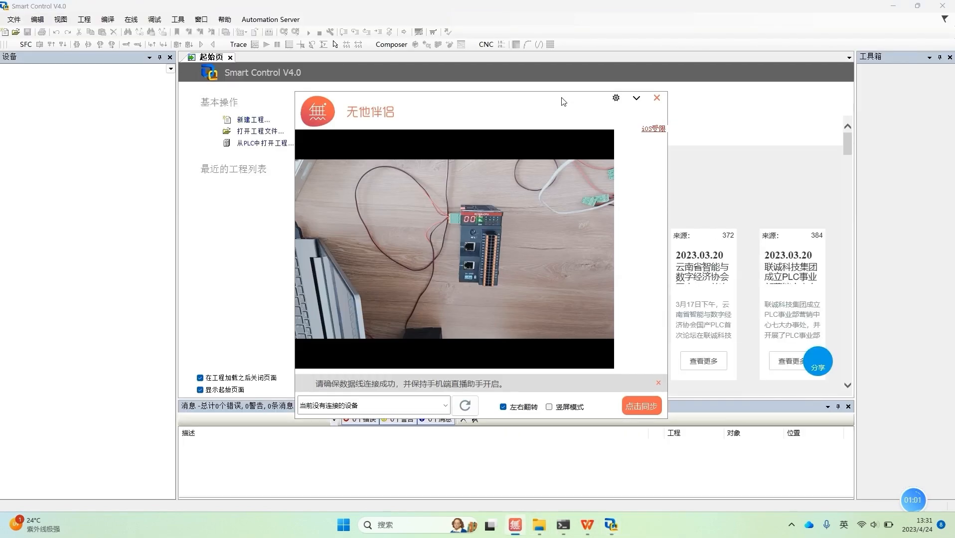
left_click_drag(512, 116, 765, 36)
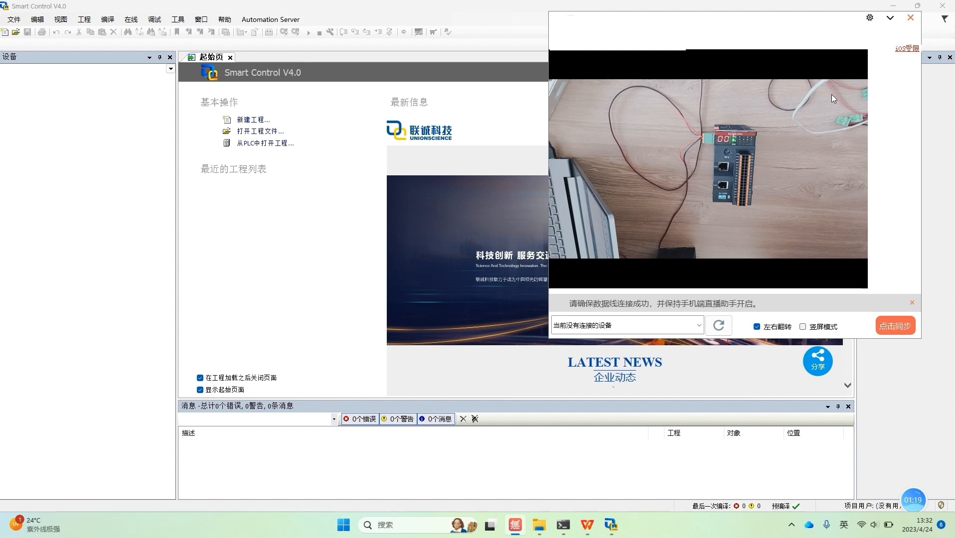
left_click(890, 19)
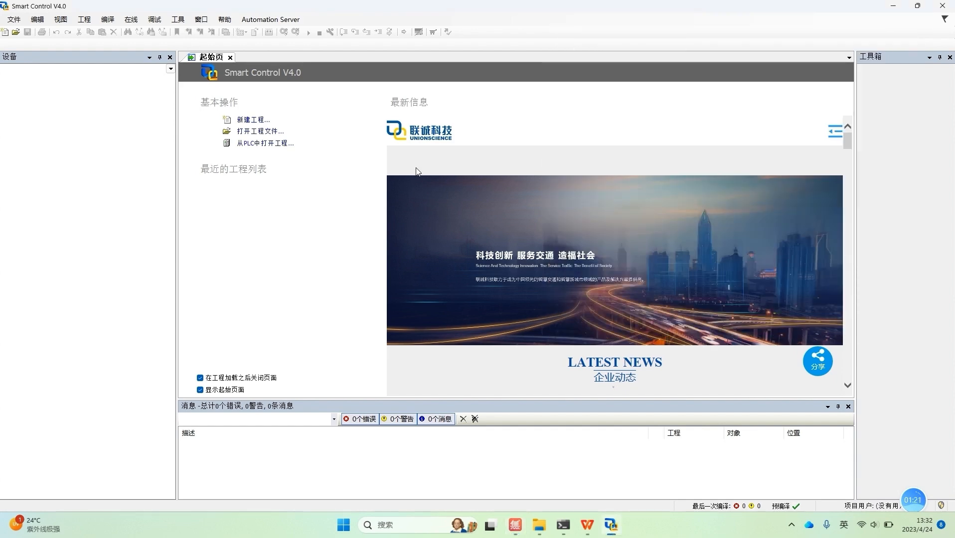
Step: Start a new project and browse for its location down to 培训视频\第11期\程序 on the E drive
left_click(255, 121)
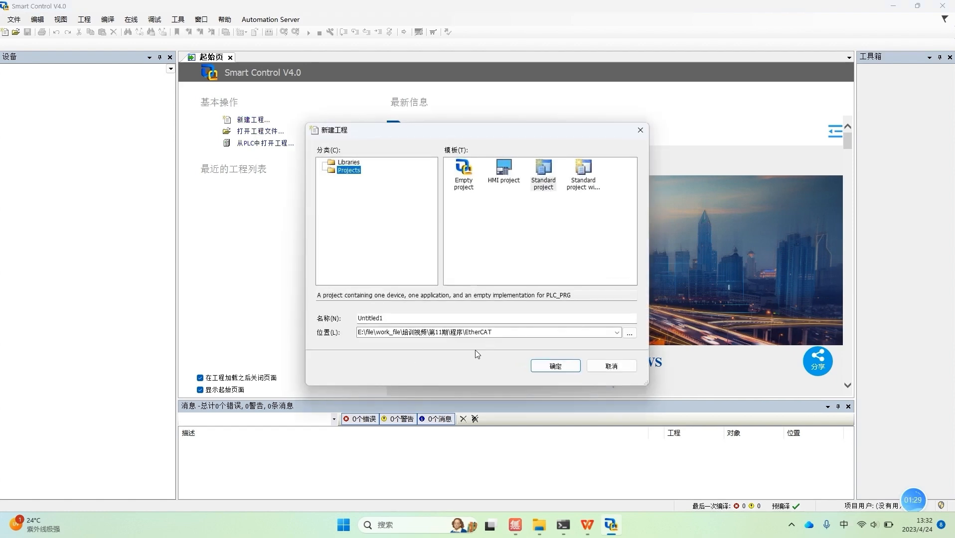
left_click(629, 333)
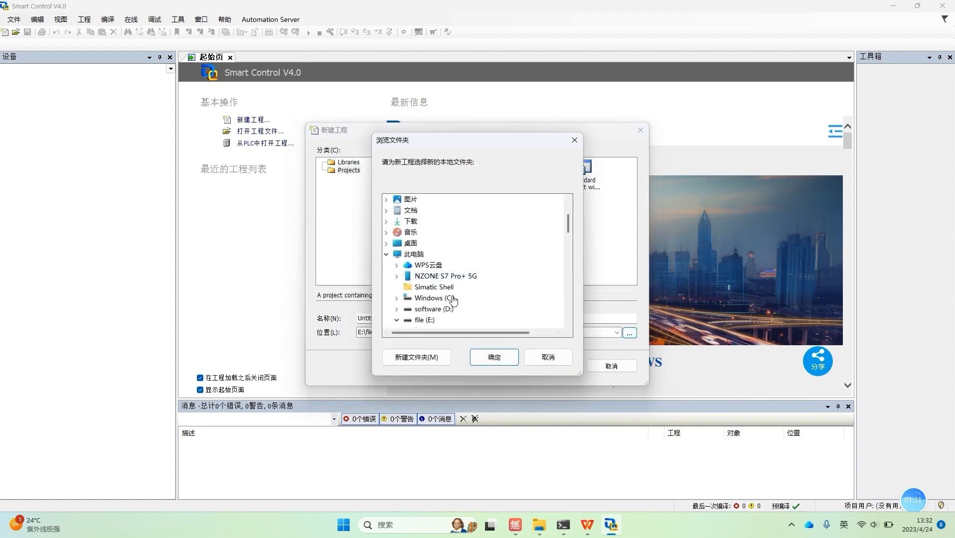
double_click(426, 320)
scroll(434, 299, "down", 2)
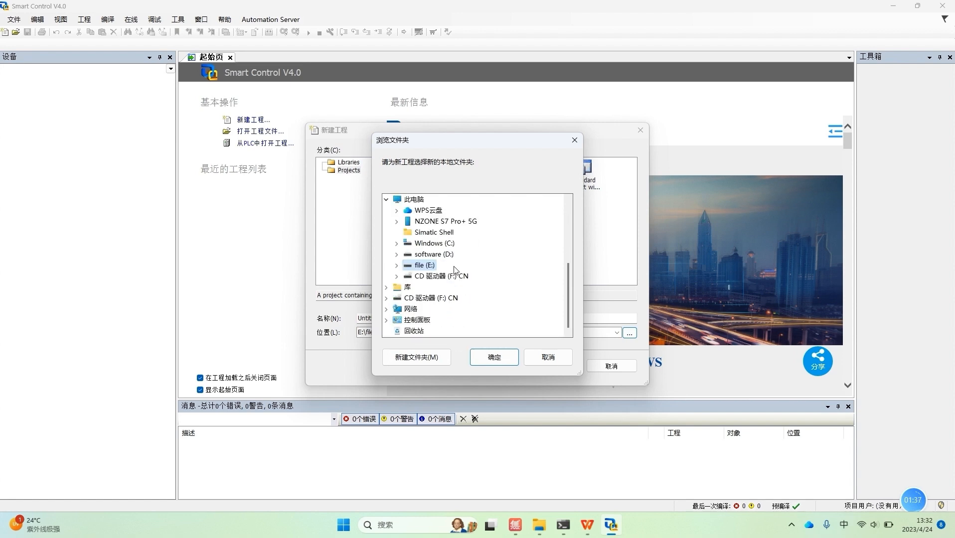
left_click(397, 265)
scroll(496, 265, "down", 4)
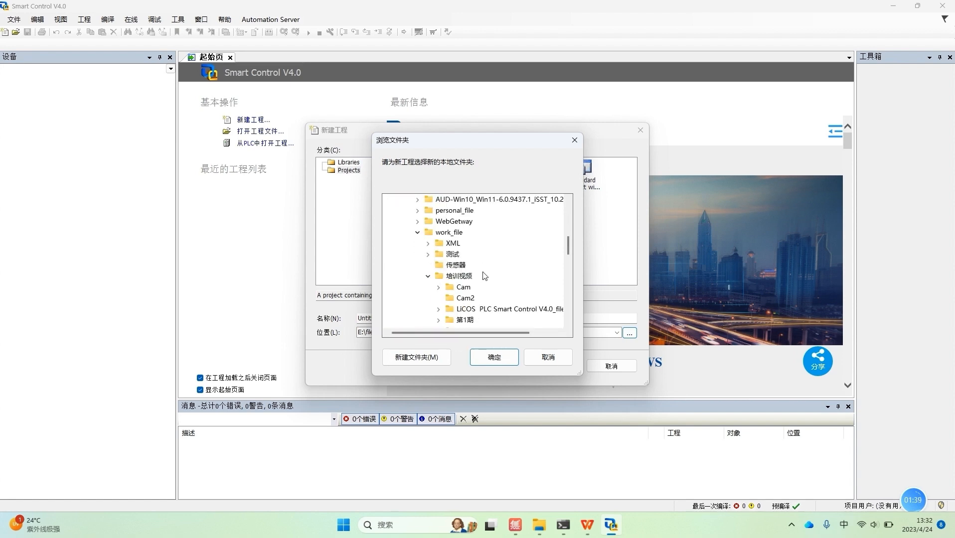
left_click(428, 276)
left_click(428, 275)
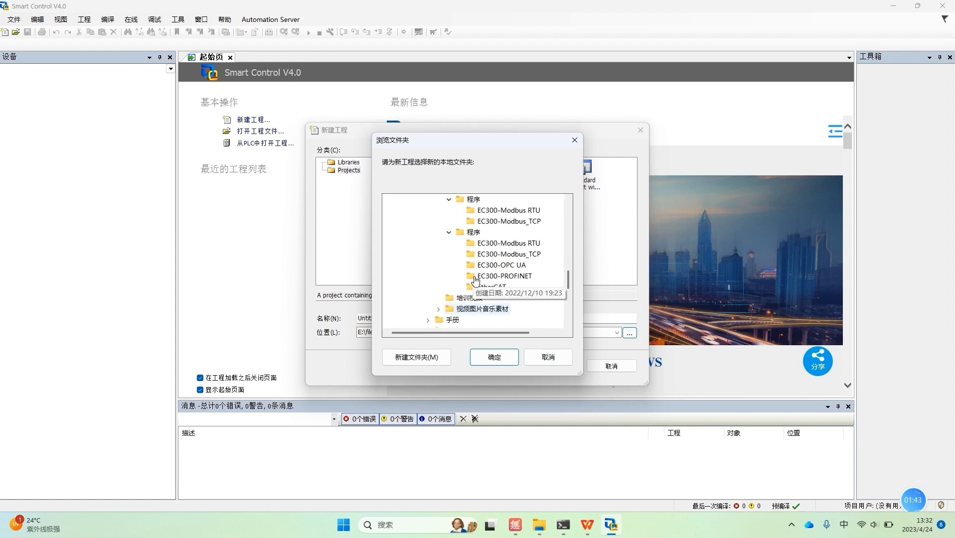
scroll(476, 284, "up", 2)
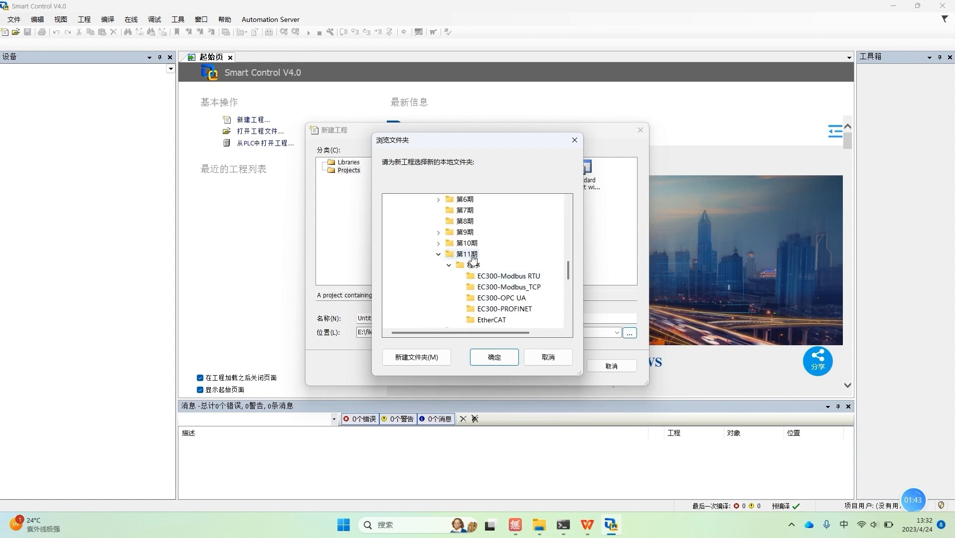
Step: Create a folder named EC300LocalIO inside the 程序 folder and set it as the project location
left_click(477, 266)
right_click(477, 266)
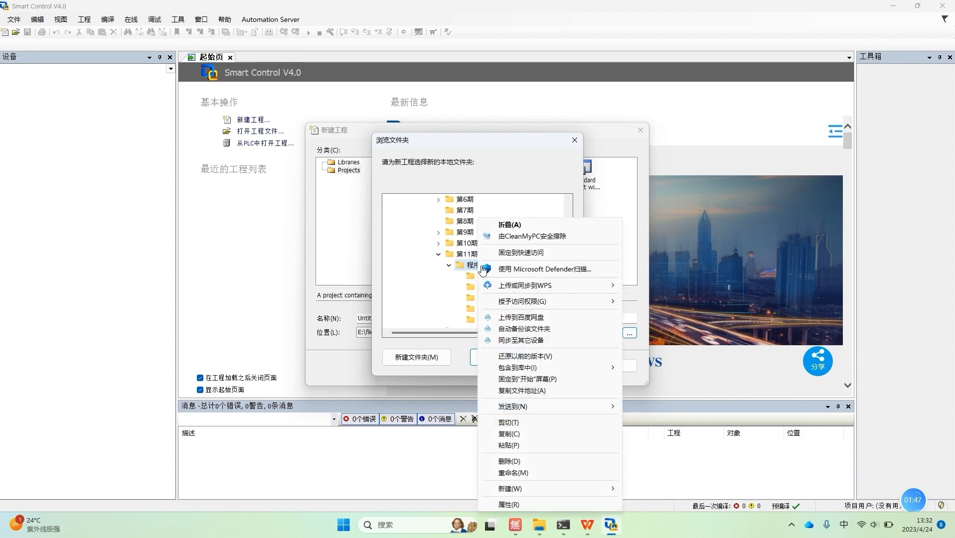
mouse_move(522, 491)
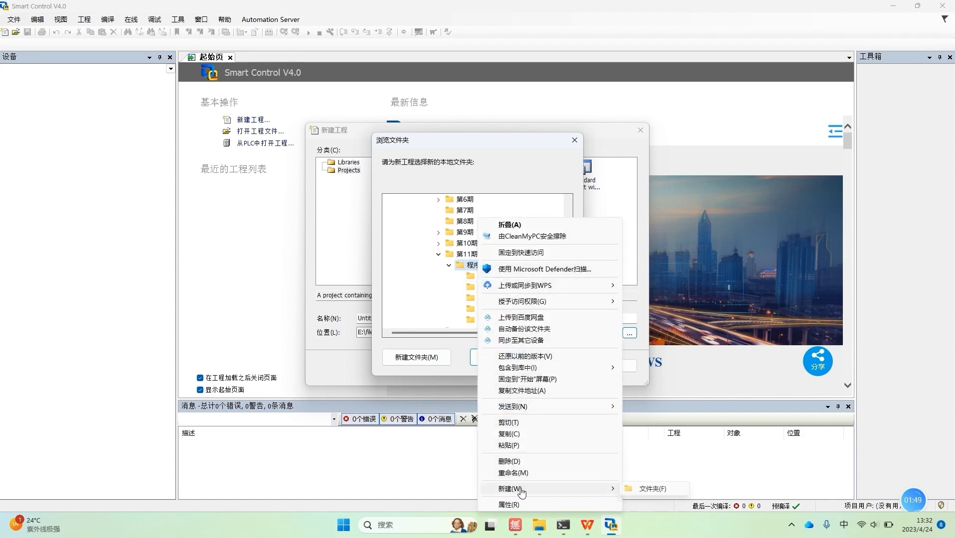
left_click(649, 489)
key("BackSpace")
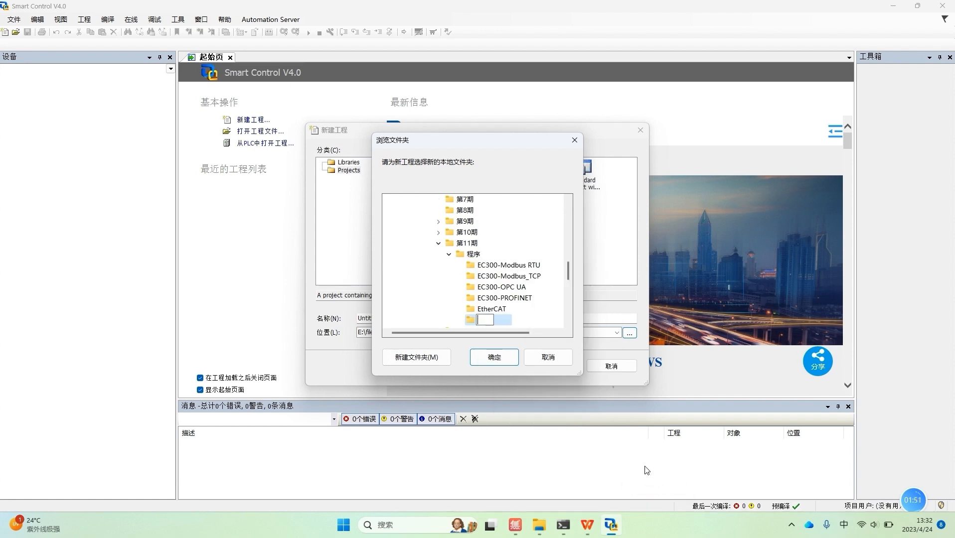
type("EC300")
type("BNET")
key("BackSpace")
key("BackSpace")
key("BackSpace")
key("BackSpace")
type("Lo")
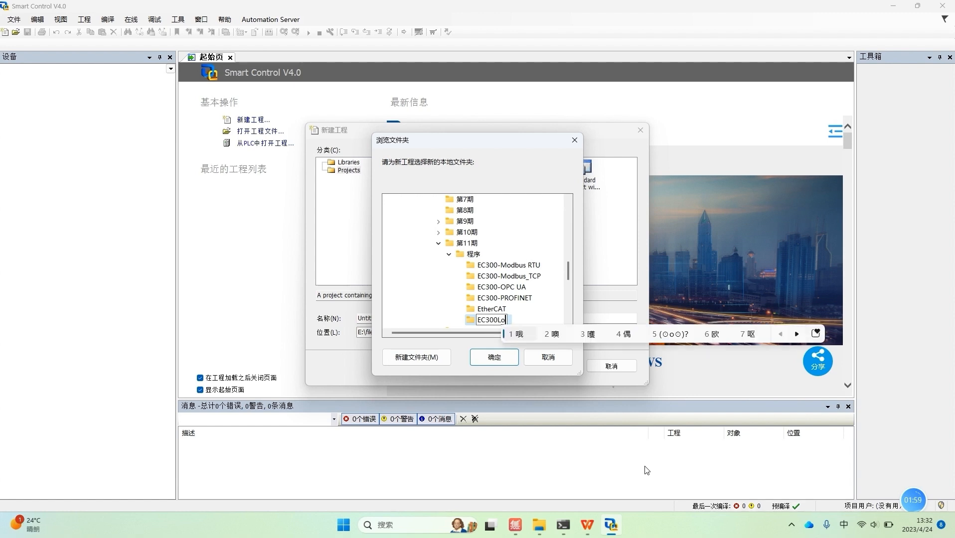
type("cal")
key("Return")
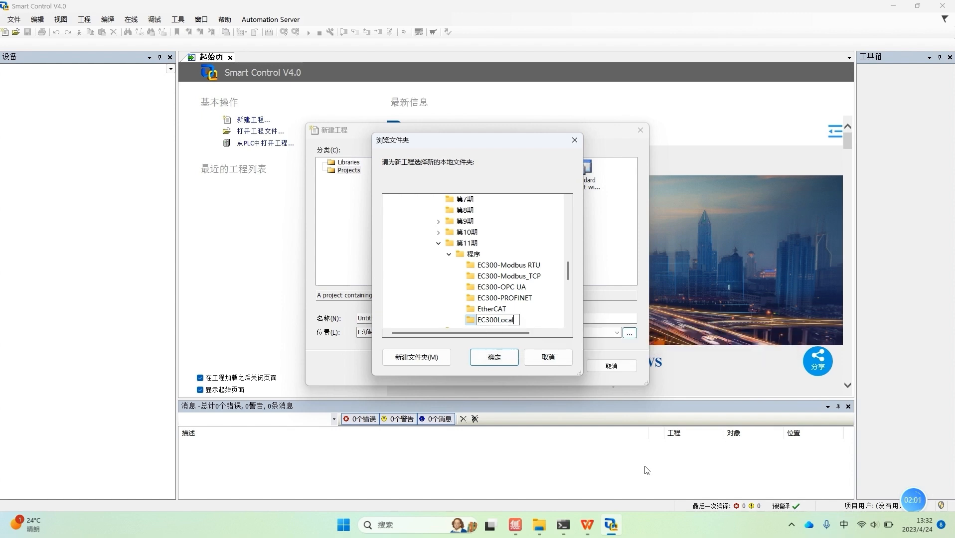
type("IO")
left_click(495, 357)
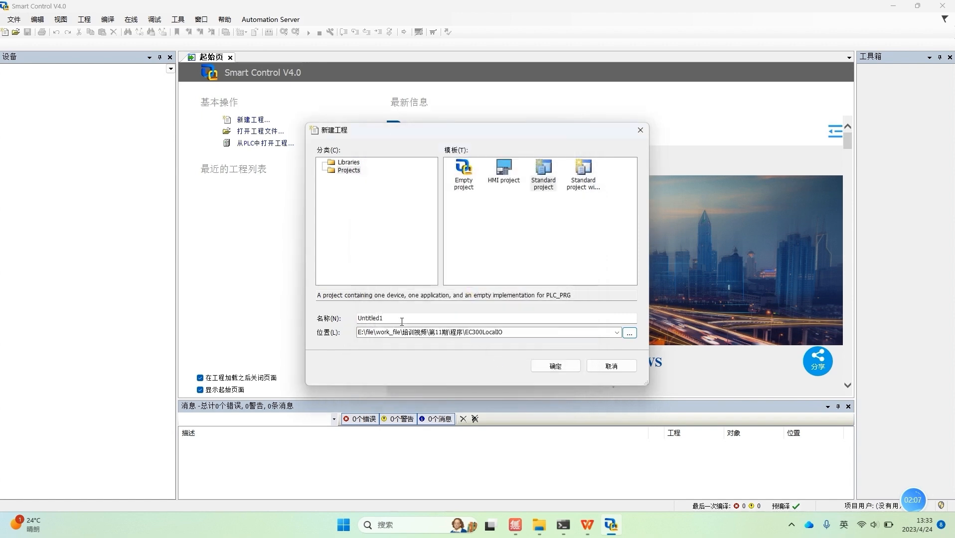
Step: Name the project EC300-Local-IO_TEST and create it from the Standard project template
left_click_drag(402, 322, 346, 320)
key("BackSpace")
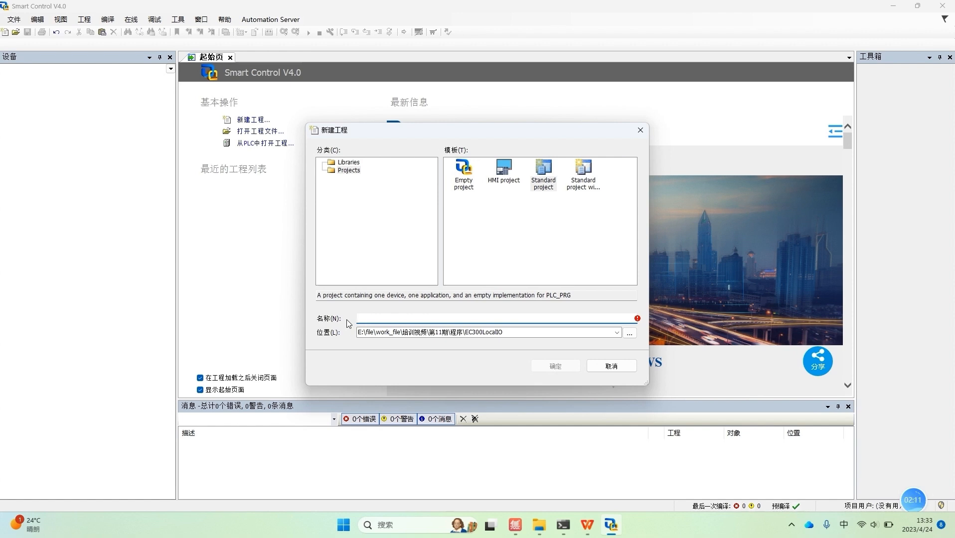
type("EC300-")
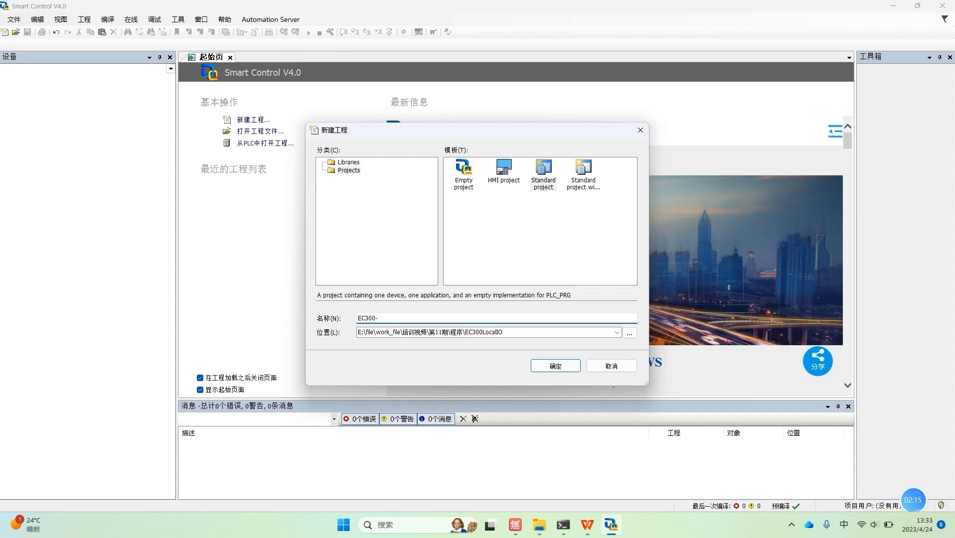
type("L")
type("ocal")
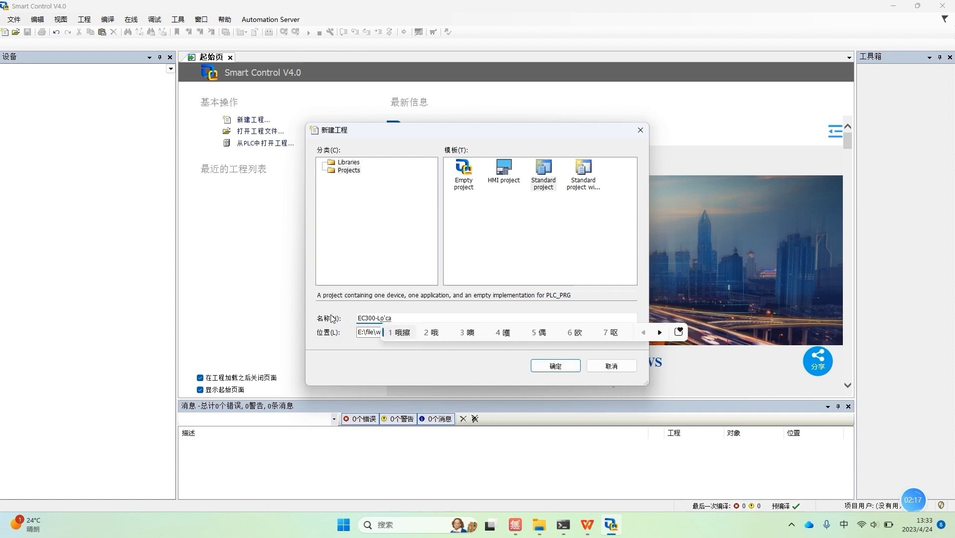
type("-")
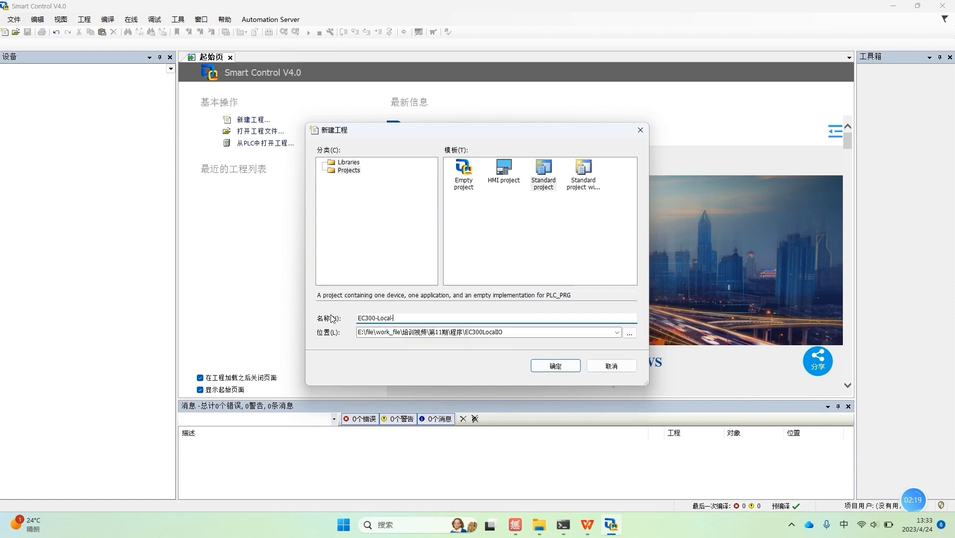
type("i")
key("BackSpace")
type("IO_TEST")
left_click(554, 366)
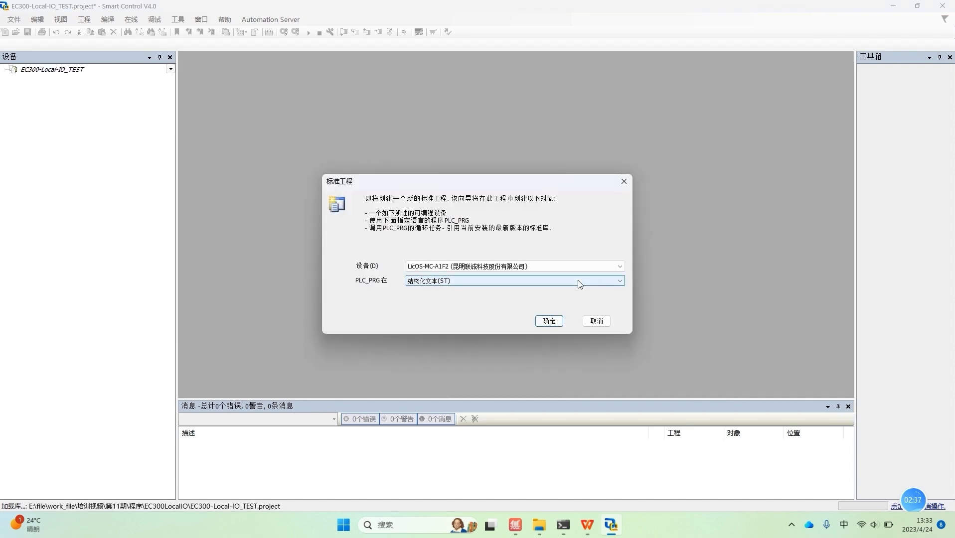
Step: Create the standard project with device LicOS-MC-A1F2 and PLC_PRG in 结构化文本(ST), checking the controller in the 无他伴侣 camera view
left_click(580, 283)
left_click(429, 294)
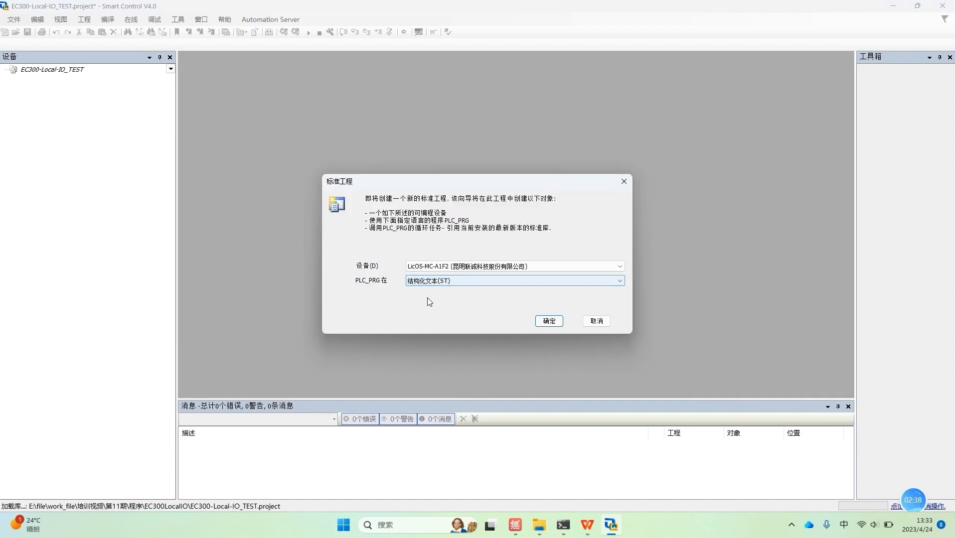
left_click(520, 269)
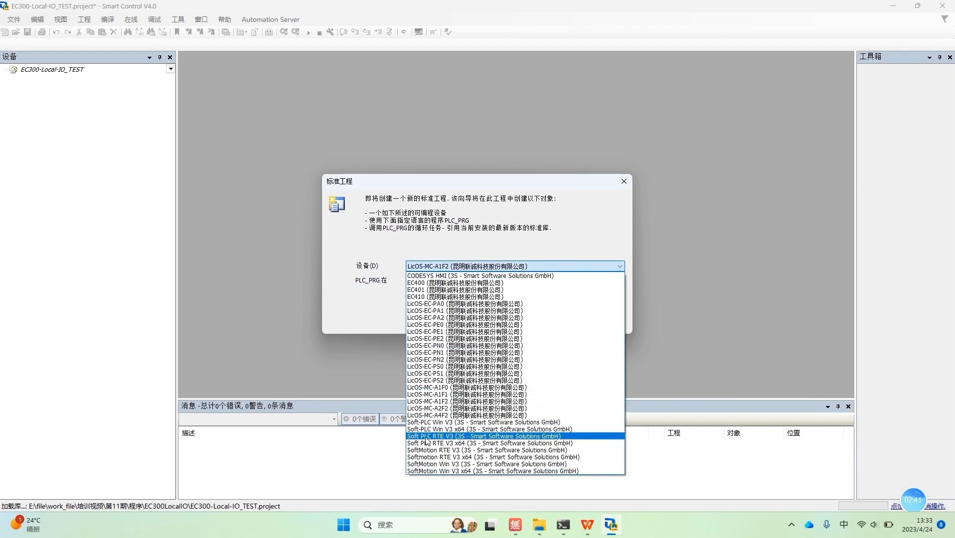
left_click(435, 402)
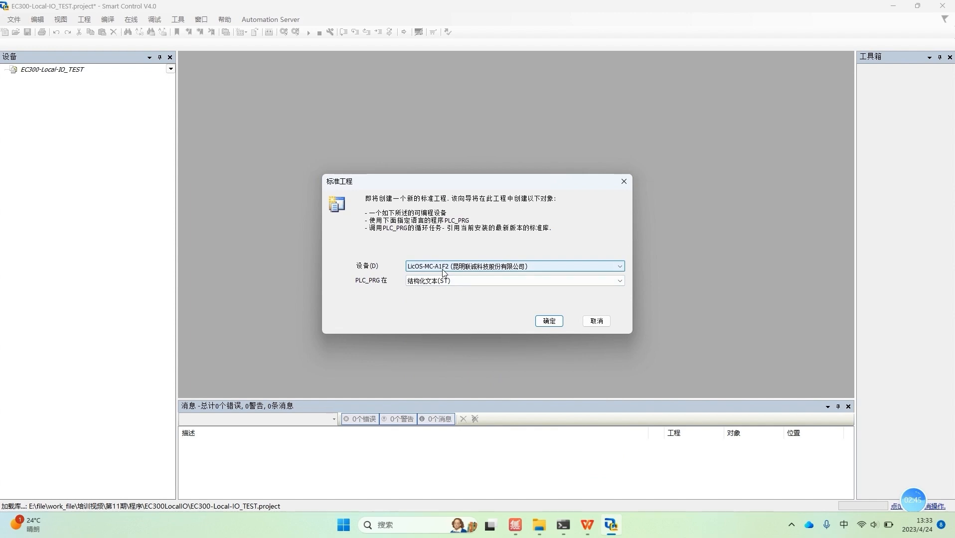
left_click(515, 526)
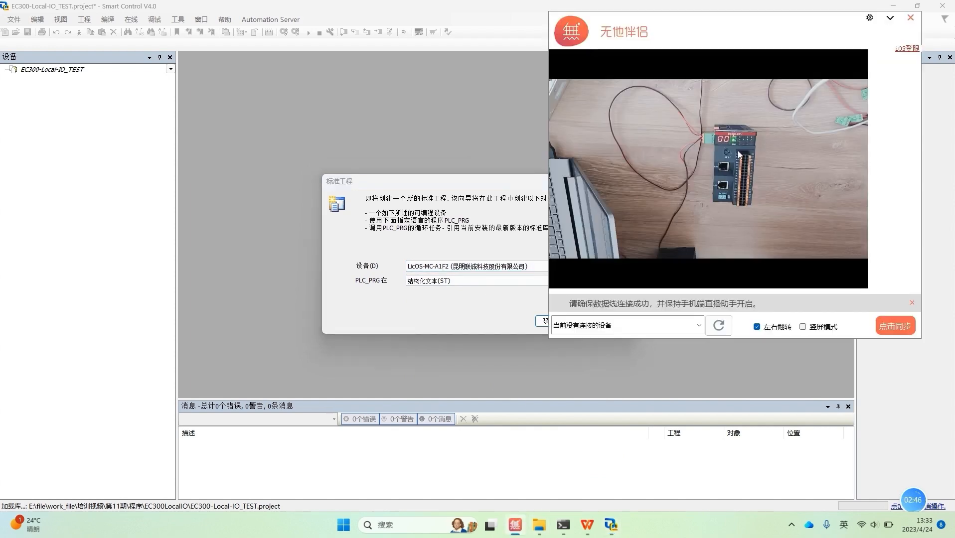
left_click(887, 19)
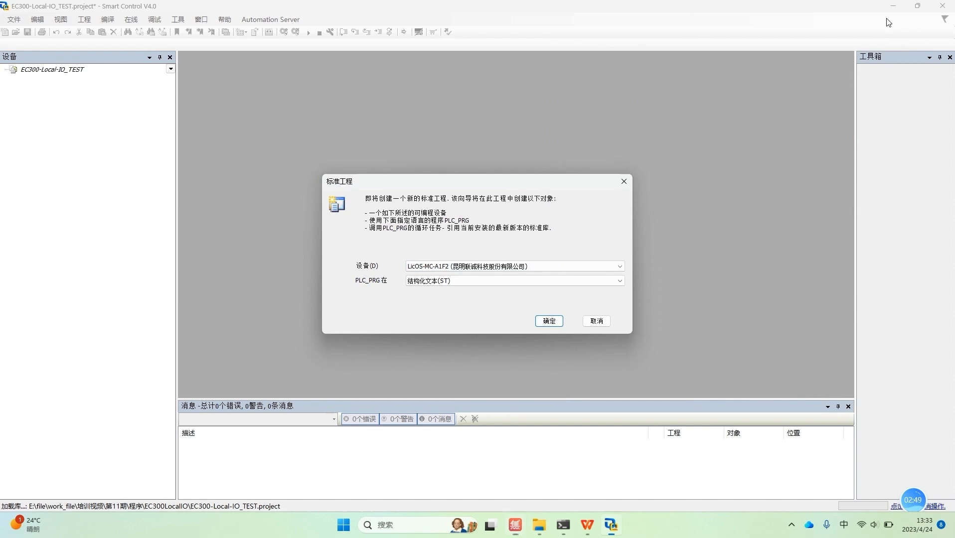
left_click(549, 322)
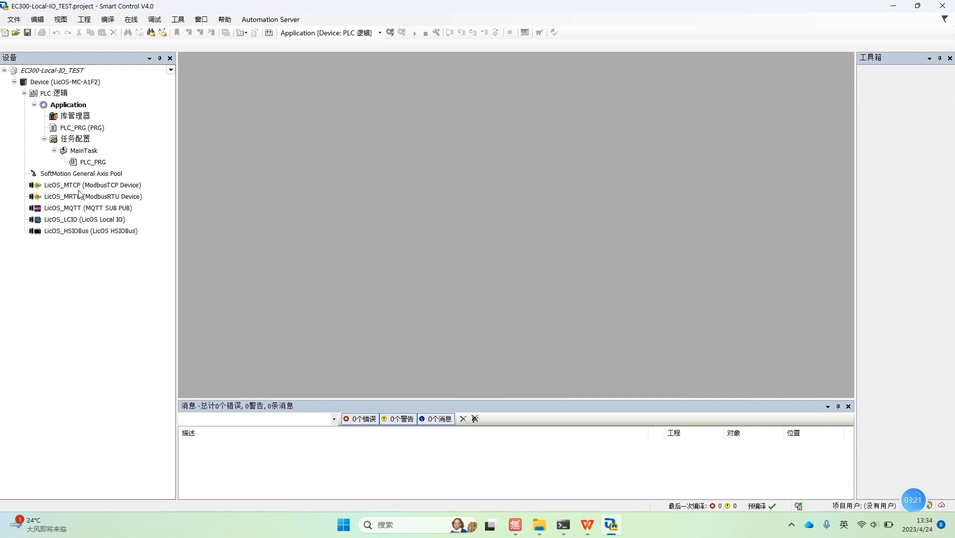
Step: Update the LicOS_LCIO device to EC300 LCIO DI16DQ8, comparing the EC300 variants and checking the controller in the 无他伴侣 camera view
left_click(76, 221)
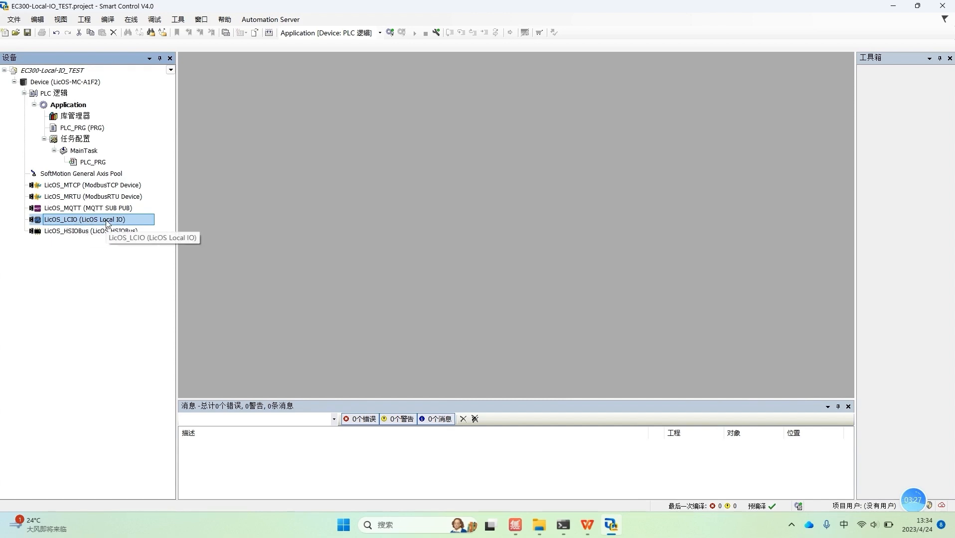
right_click(72, 221)
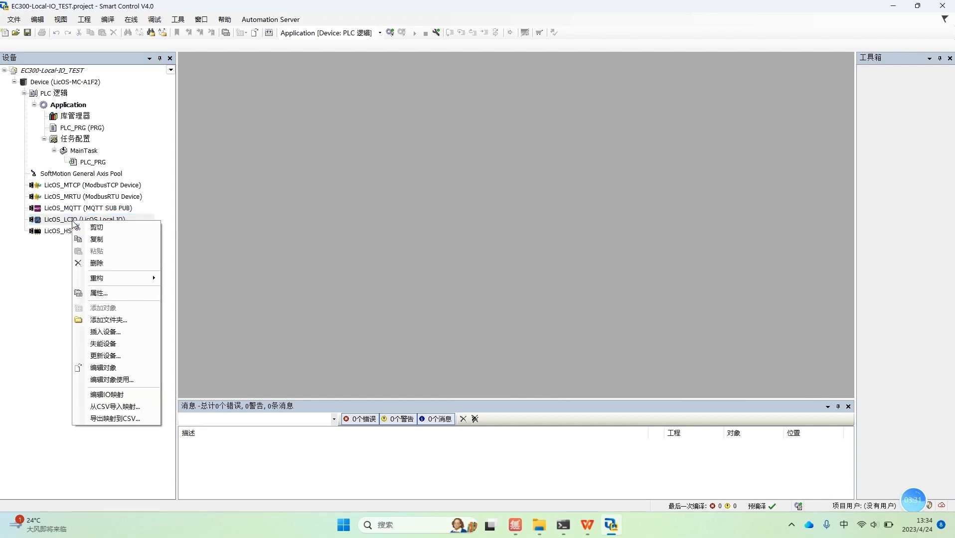
left_click(99, 356)
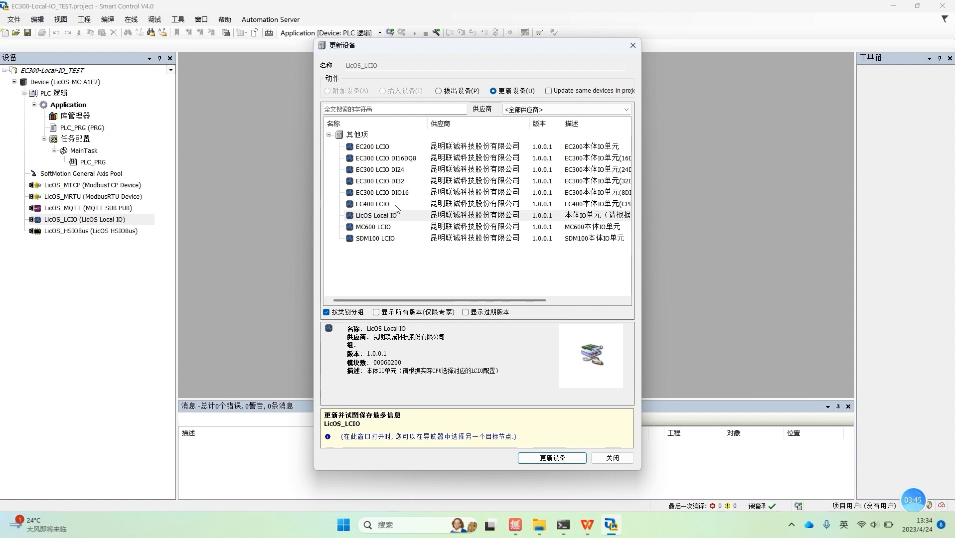
left_click(409, 161)
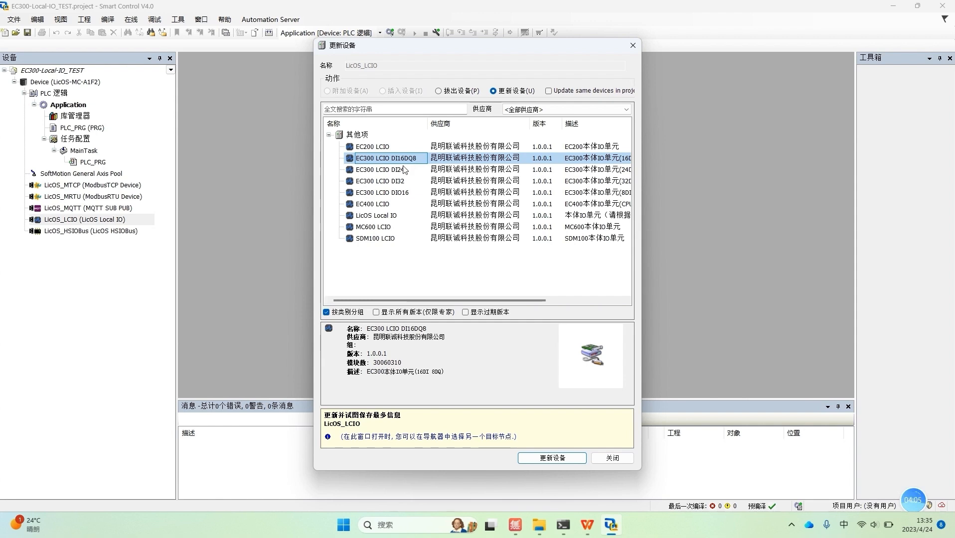
left_click(399, 172)
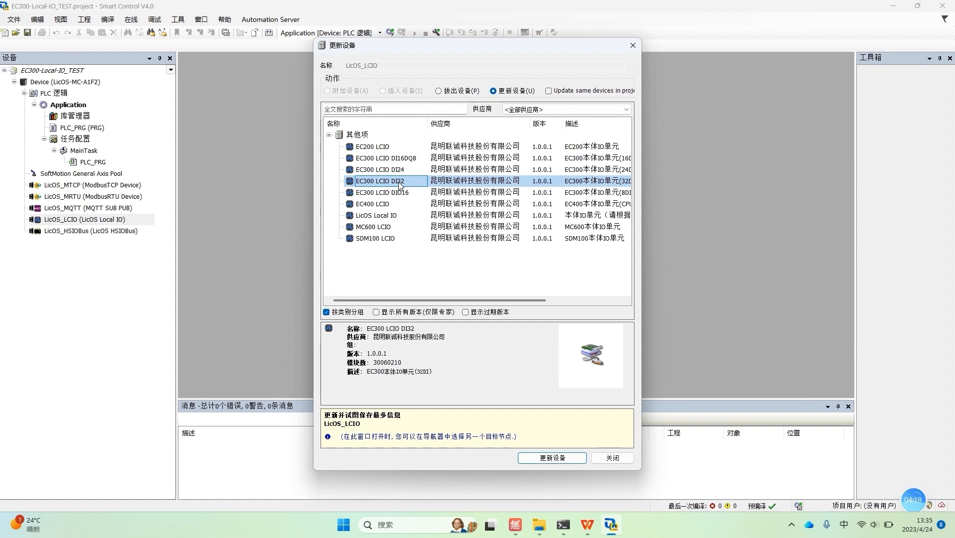
left_click(400, 192)
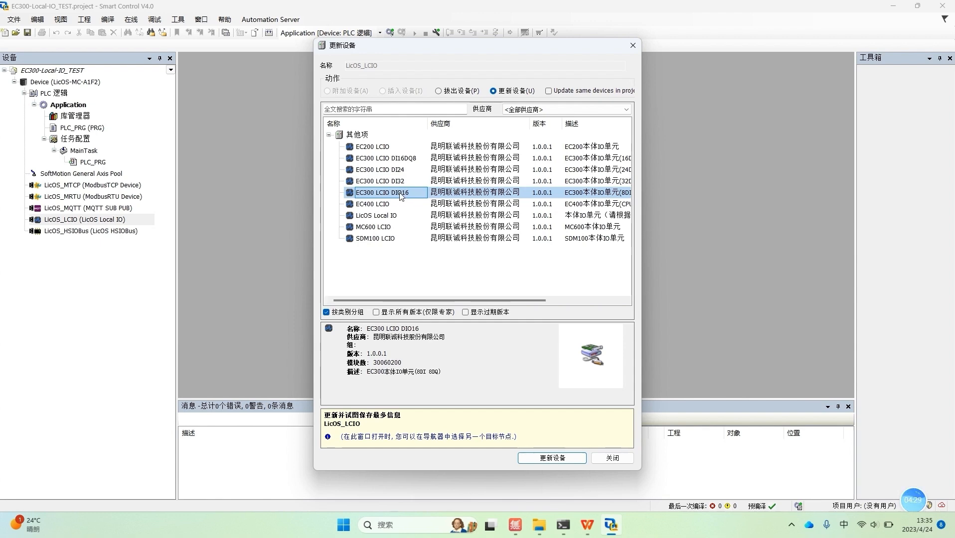
left_click(515, 525)
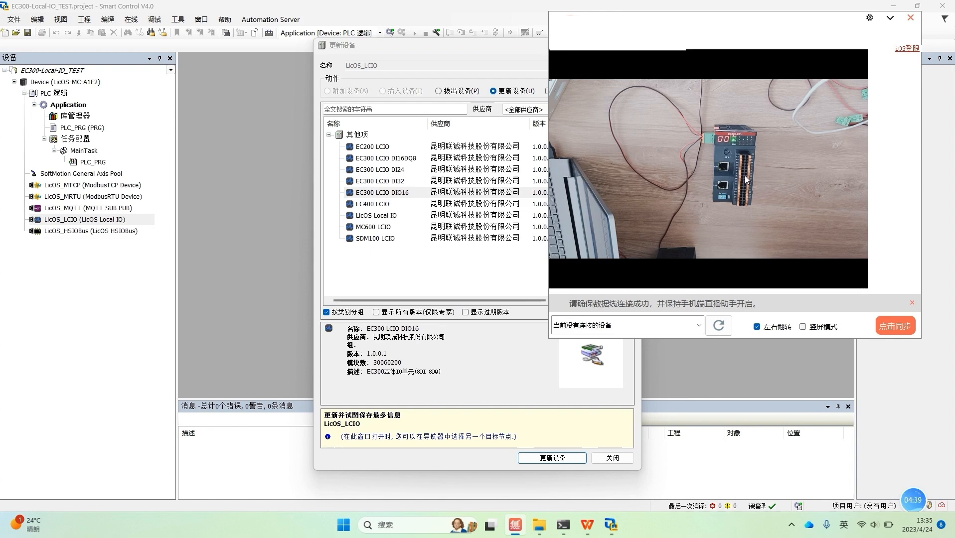
left_click(891, 21)
left_click(405, 160)
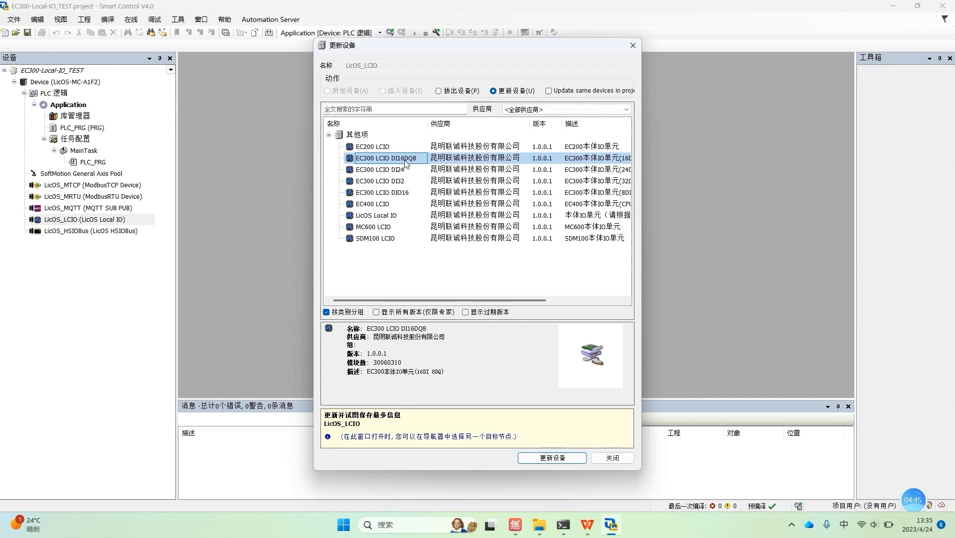
left_click(553, 459)
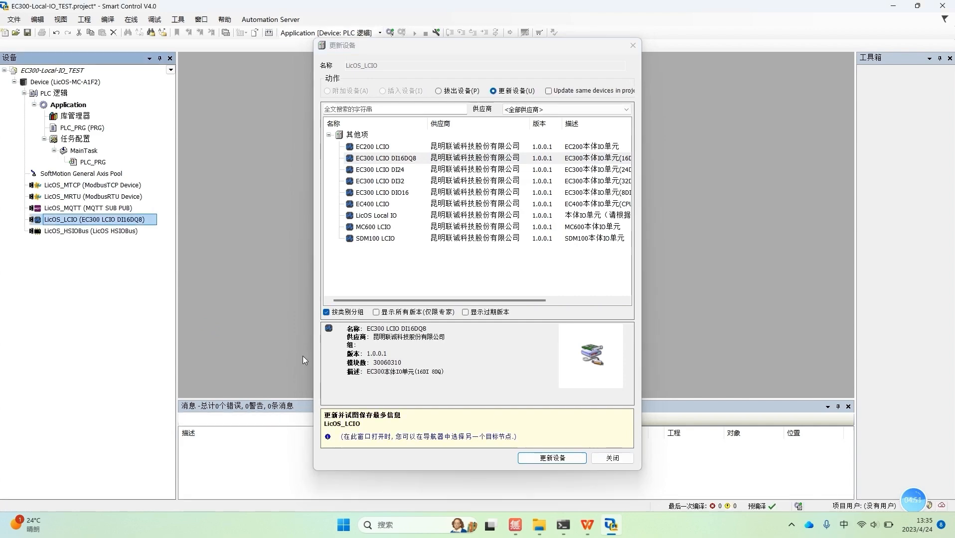
left_click(624, 460)
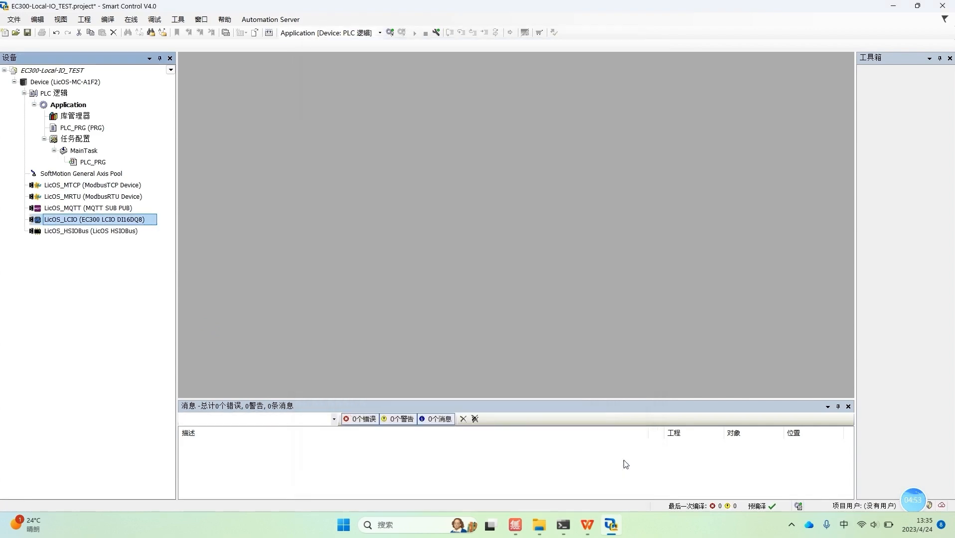
Step: Scan the network from the Device communication settings and set EC300-CPU4200B-M02 (192.168.145.105) as the connected controller, checking it in the camera view
left_click(58, 82)
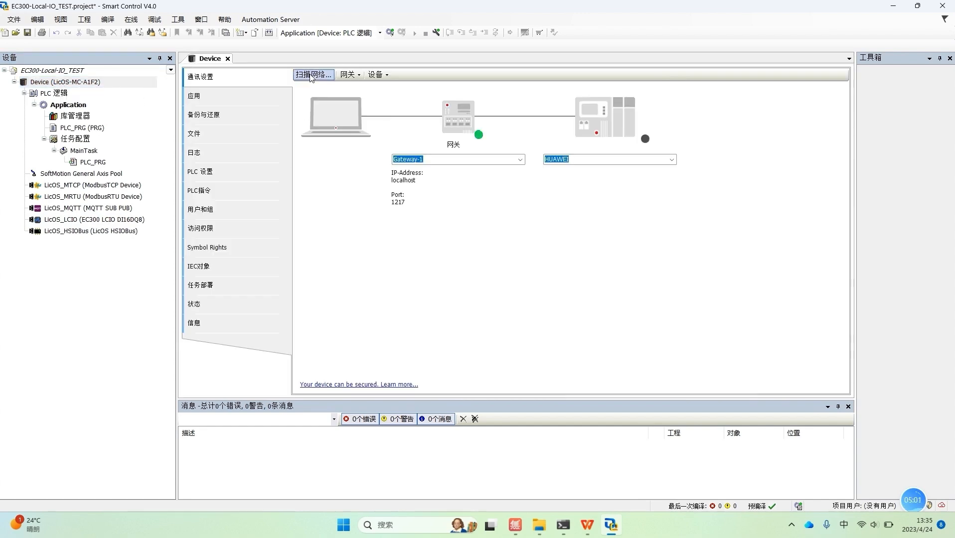
left_click(311, 76)
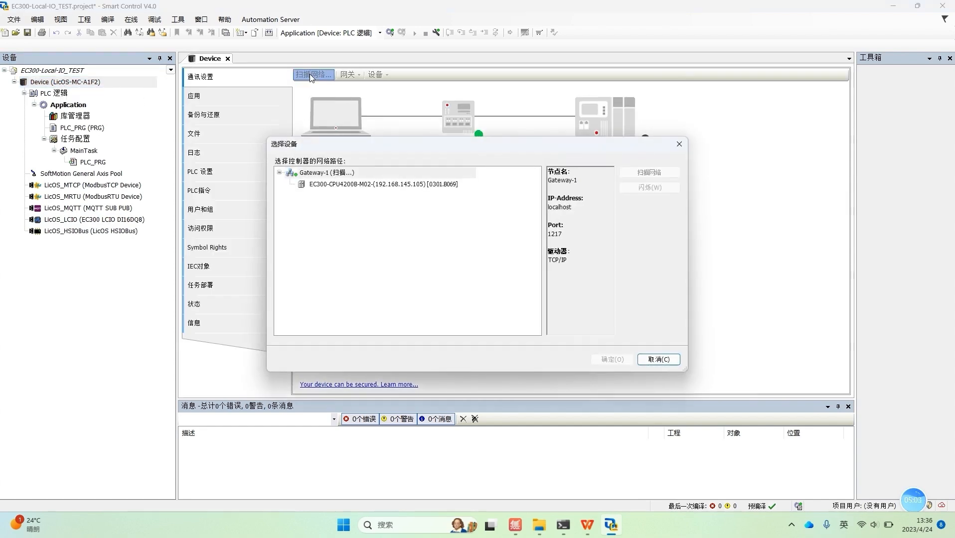
left_click(364, 185)
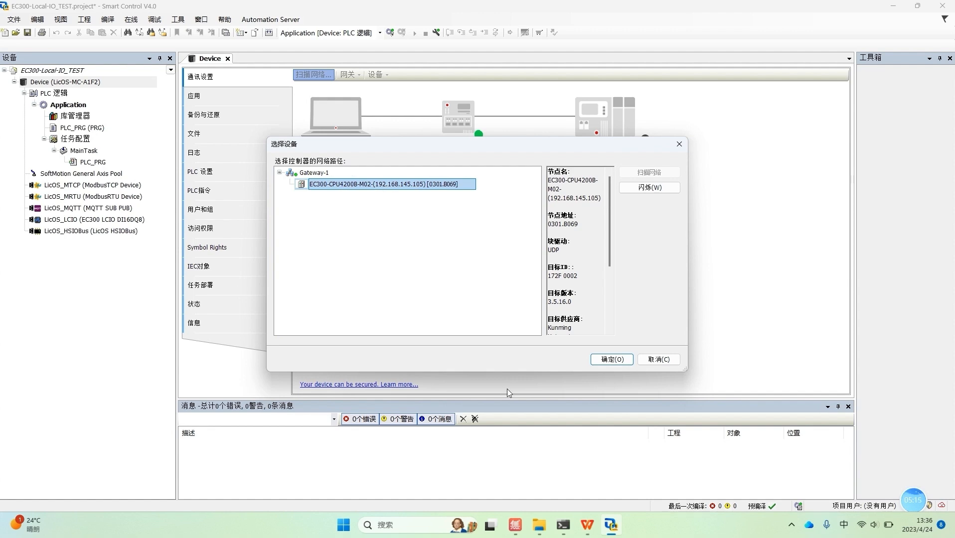
left_click(515, 525)
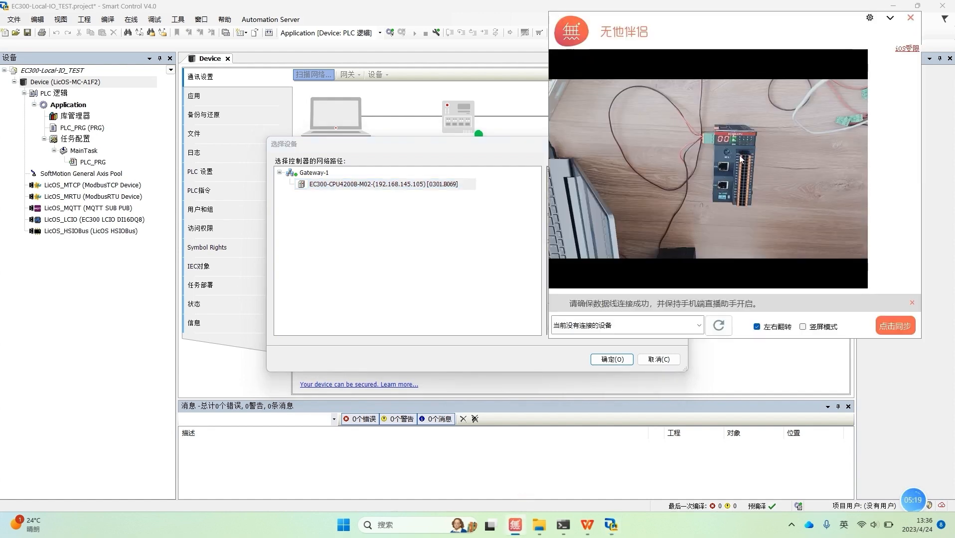
left_click(890, 18)
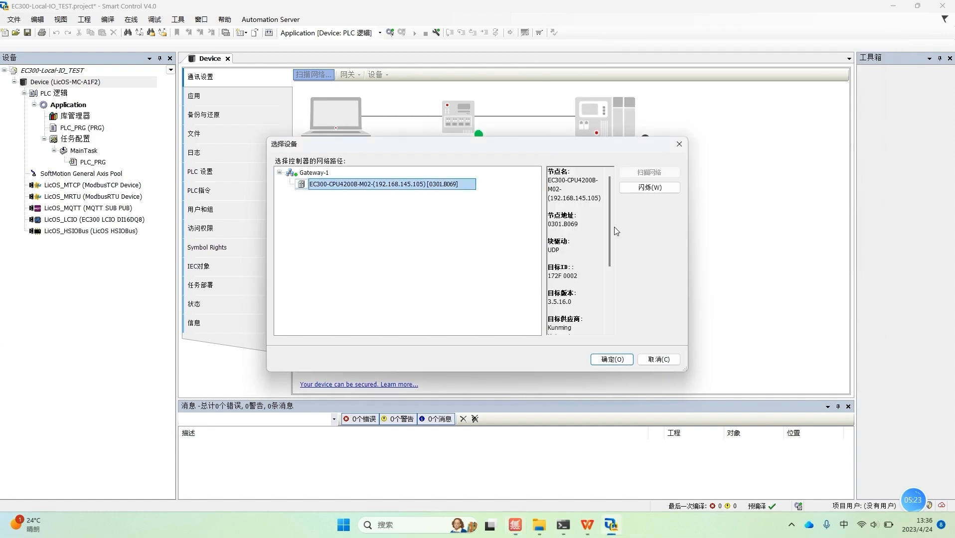
left_click(609, 362)
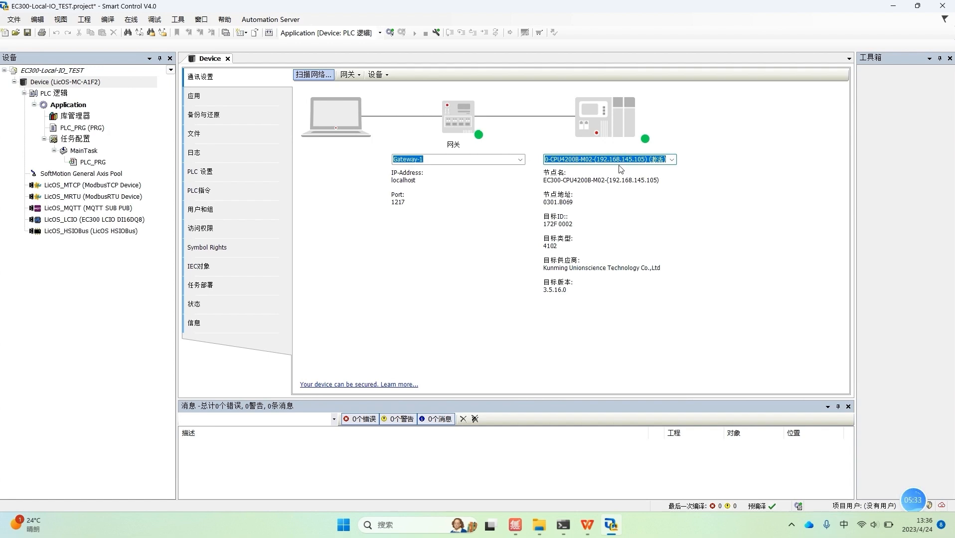
left_click(40, 298)
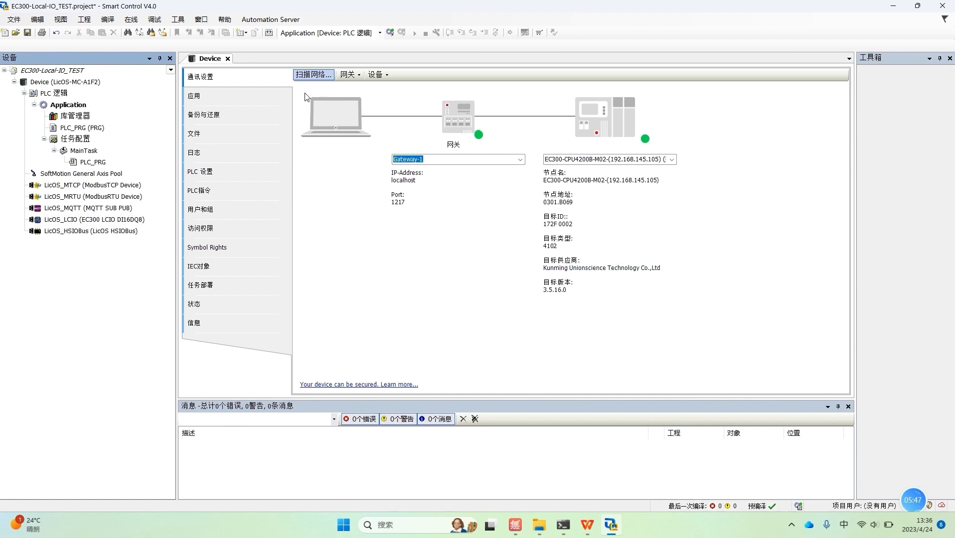
Step: Log in to the EC300 controller with the Application and start running it
left_click(393, 35)
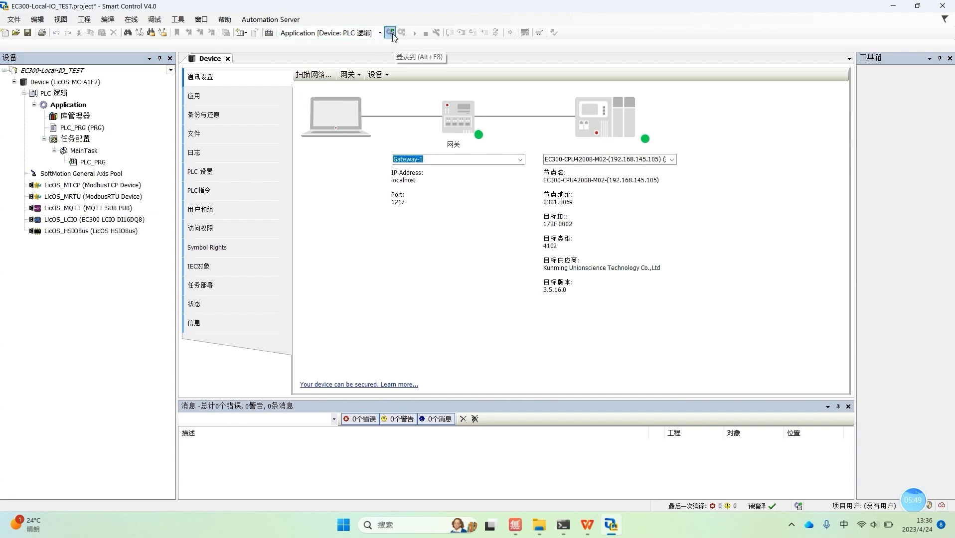
left_click(391, 34)
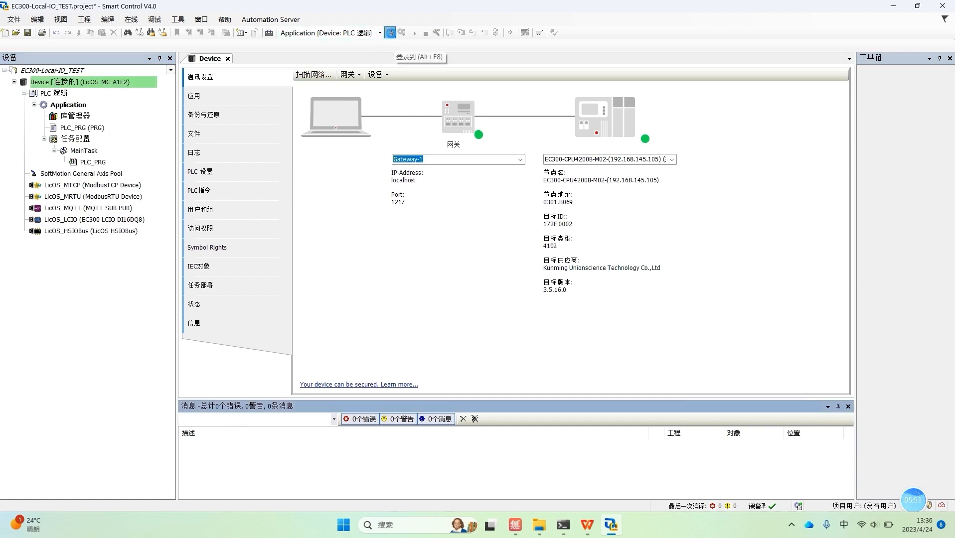
left_click(457, 283)
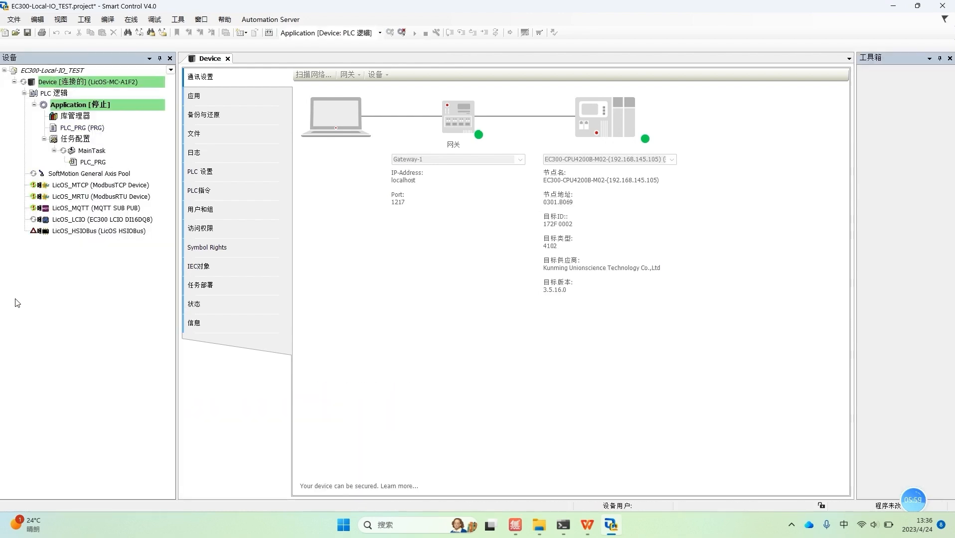
left_click(415, 34)
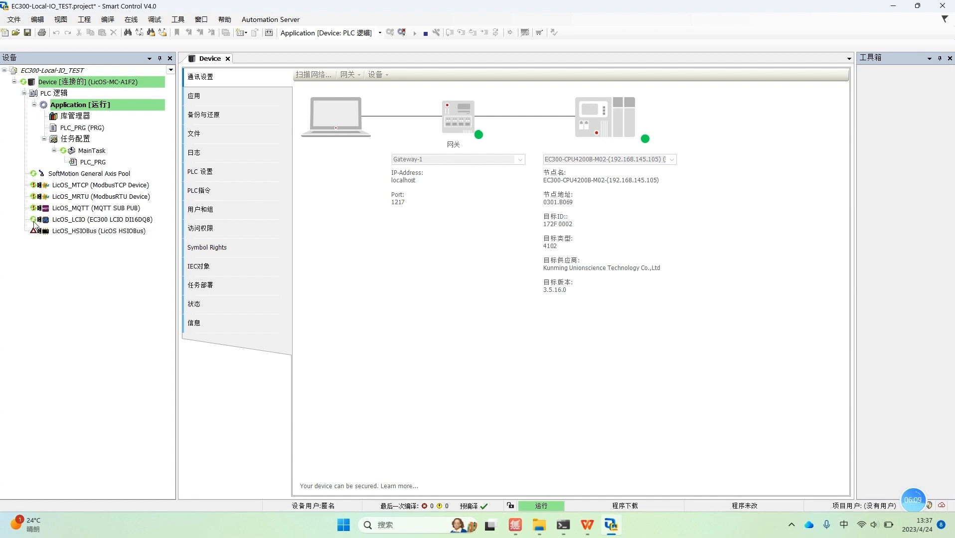
Step: Examine the I/O mapping of LicOS_LCIO, checking the addresses of the input and output words and their individual bits
double_click(86, 220)
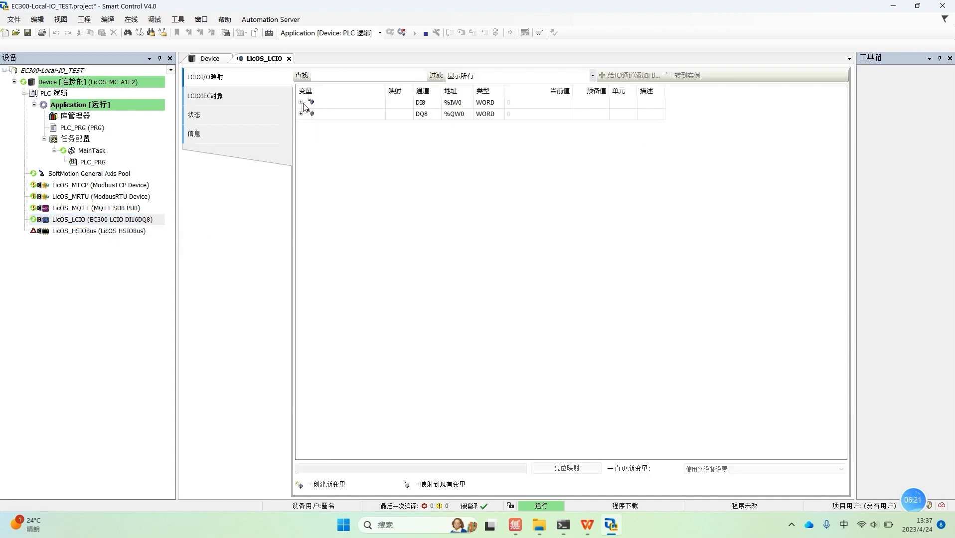
left_click(301, 102)
left_click(301, 297)
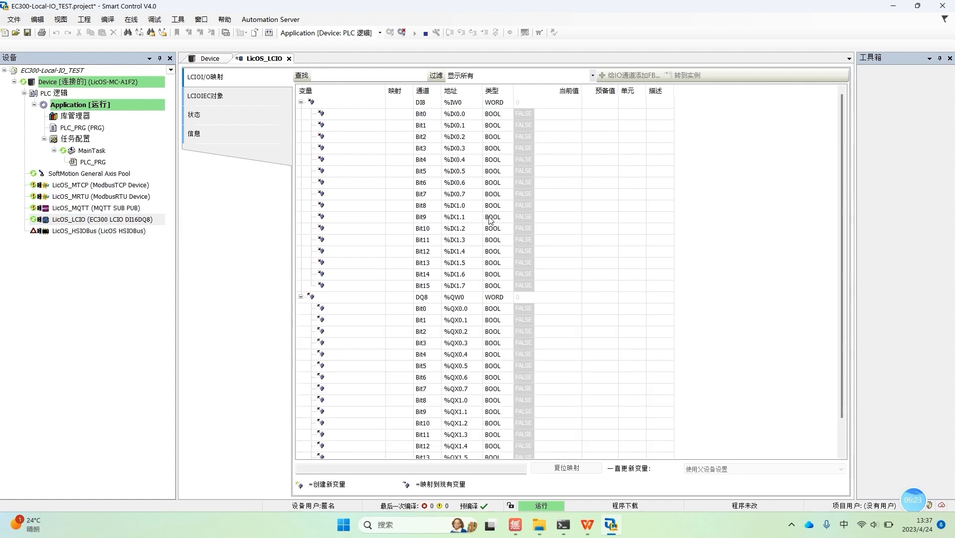
scroll(459, 254, "down", 1)
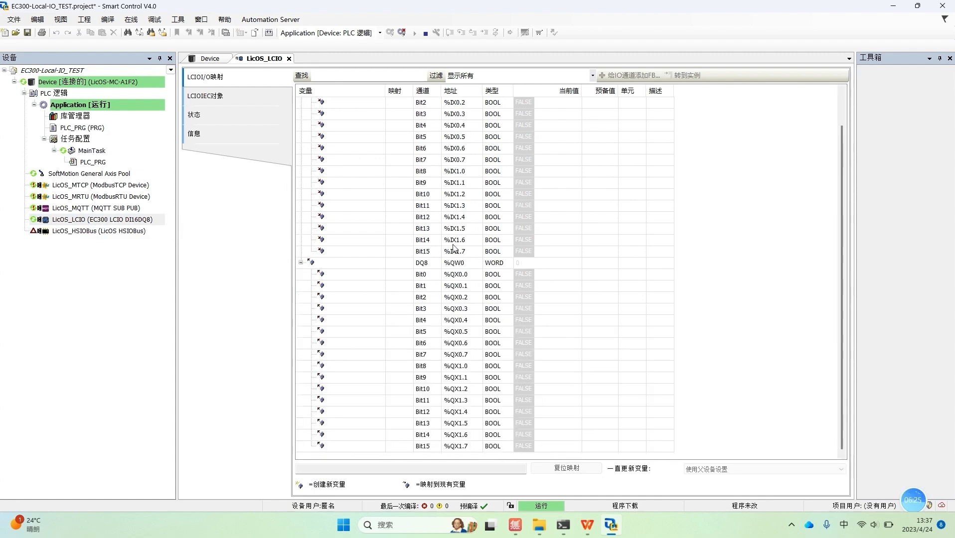
left_click(301, 264)
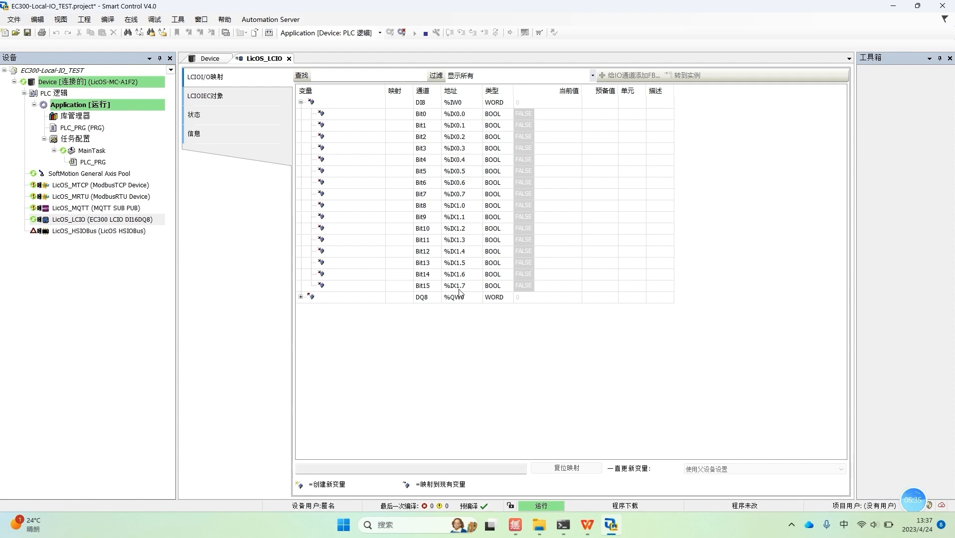
left_click(460, 105)
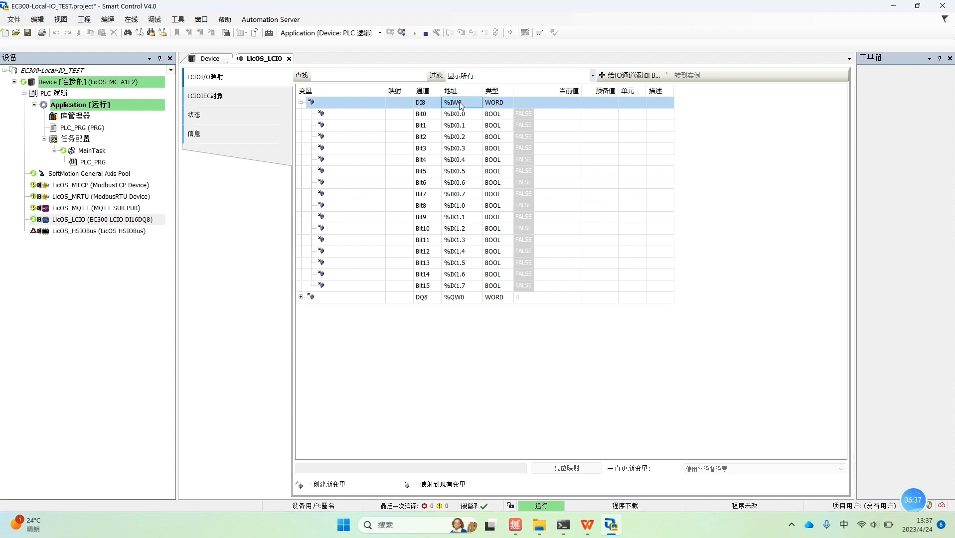
left_click(301, 298)
left_click(465, 298)
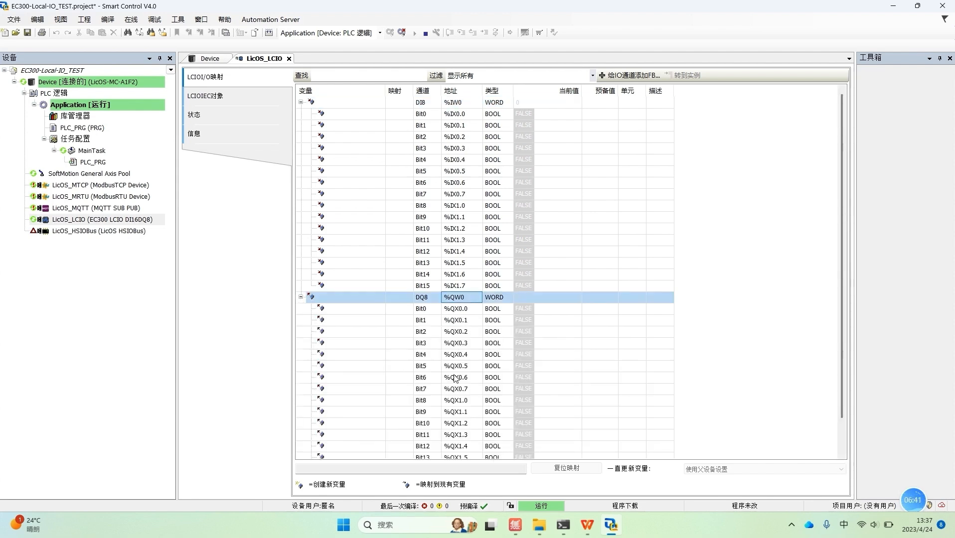
scroll(466, 302, "down", 1)
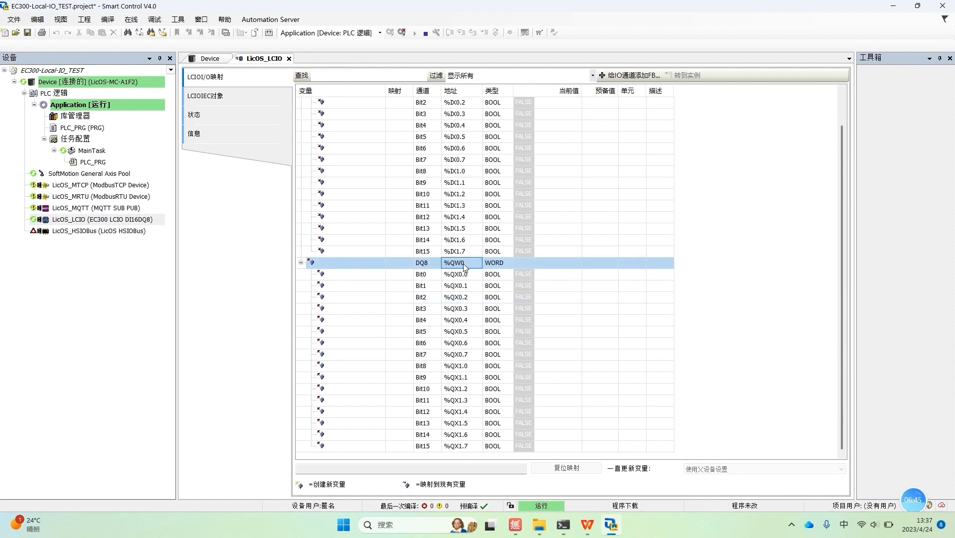
scroll(463, 266, "up", 1)
left_click(464, 103)
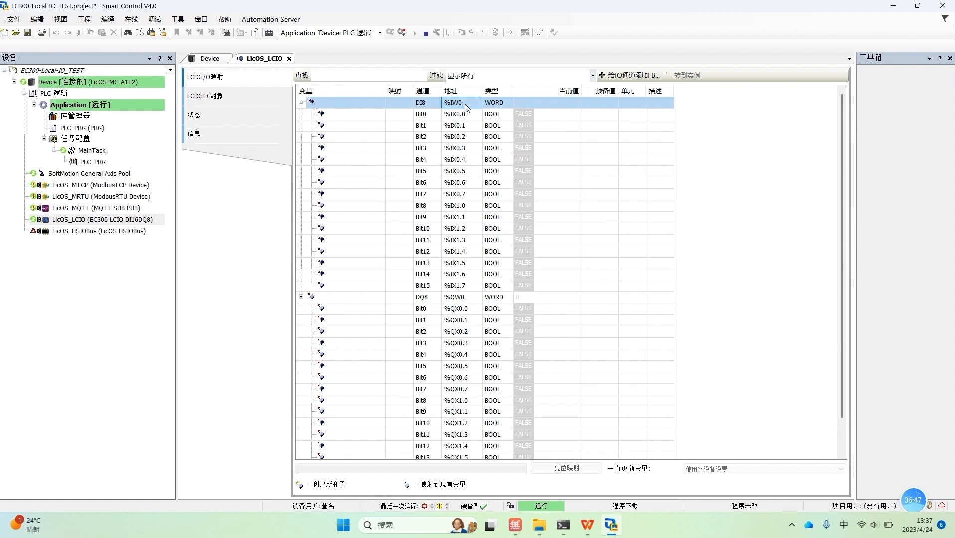
left_click(467, 298)
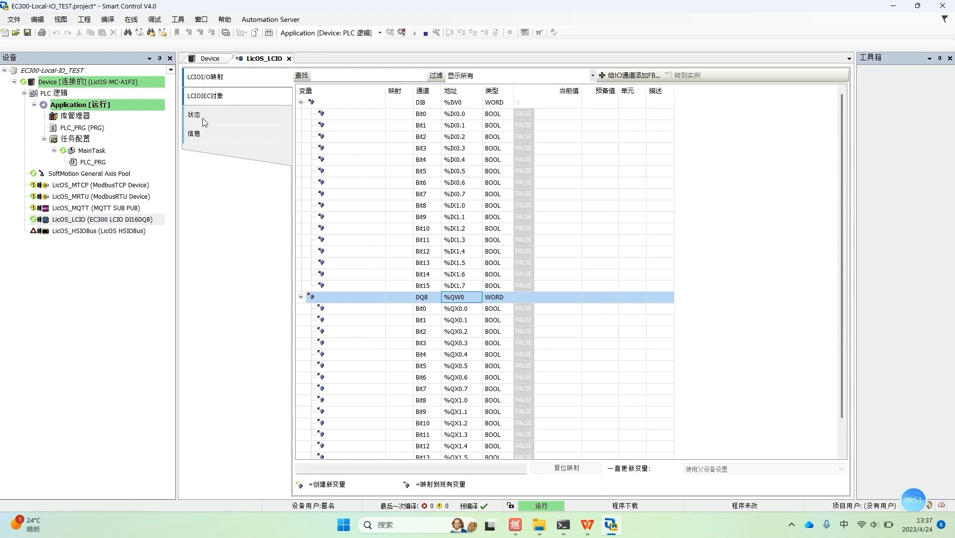
Step: Log out of the controller, open PLC_PRG and insert four blank lines in its VAR declaration block
left_click(402, 33)
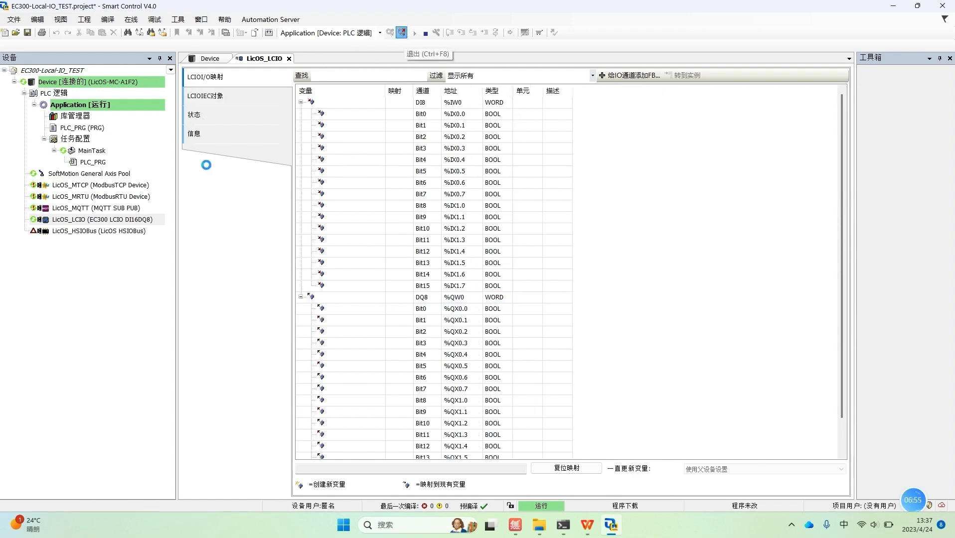
double_click(95, 162)
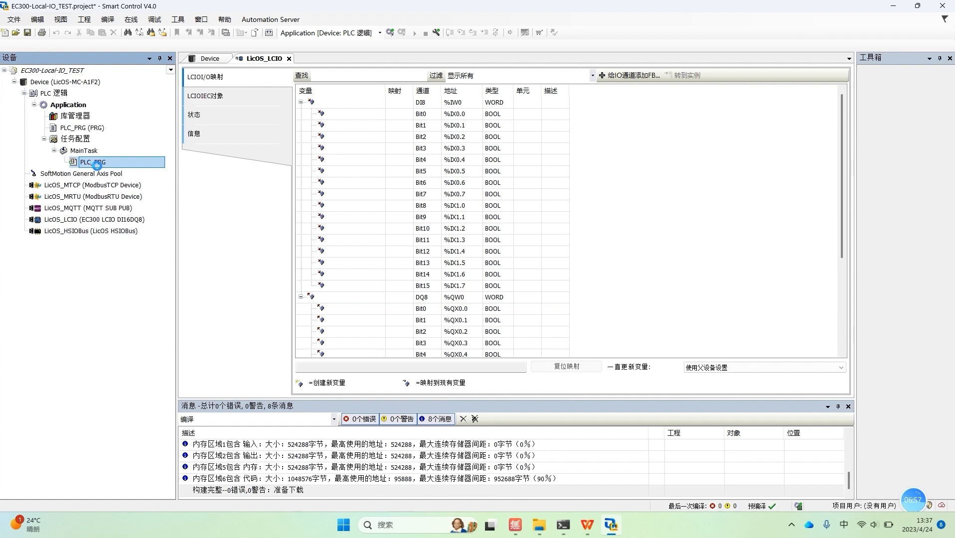
left_click(237, 82)
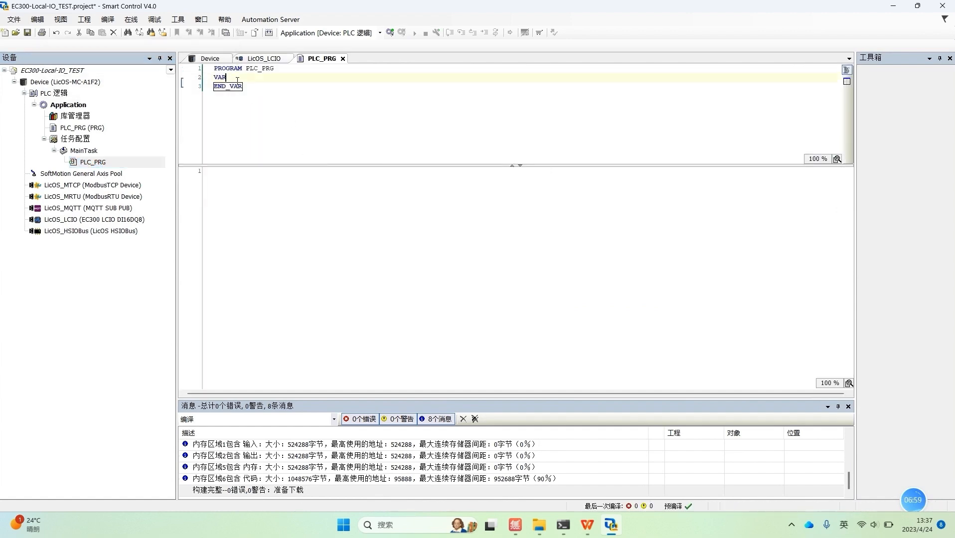
key("Return")
key("Return")
key("Return")
key("Return")
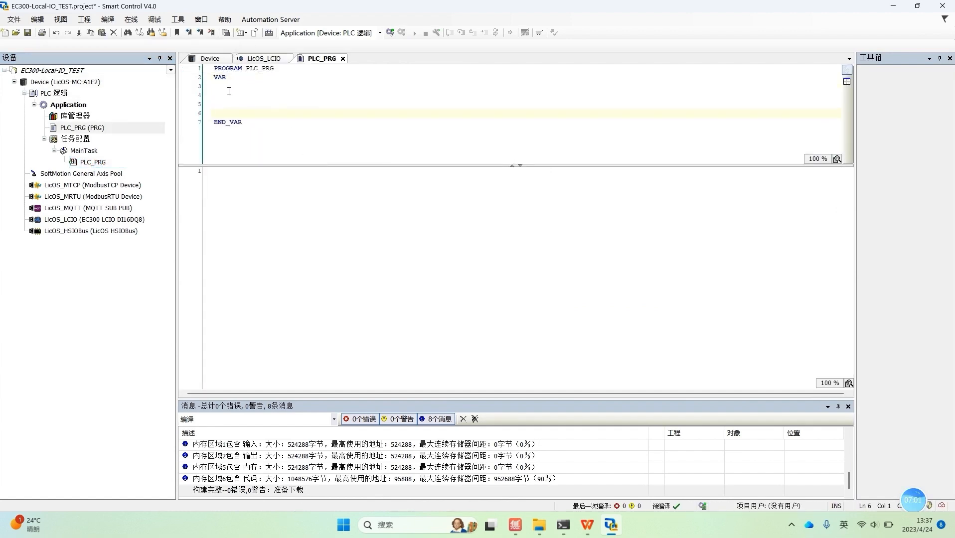
Step: Declare VAR1 as a BOOL variable in the VAR block of PLC_PRG, with a wide gap before the type
double_click(287, 89)
left_click(219, 100)
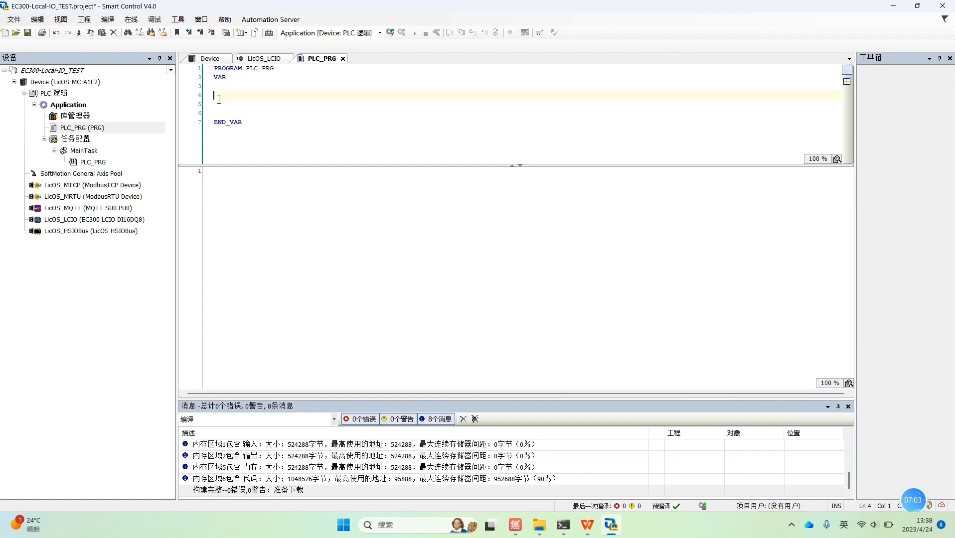
type("VAR1")
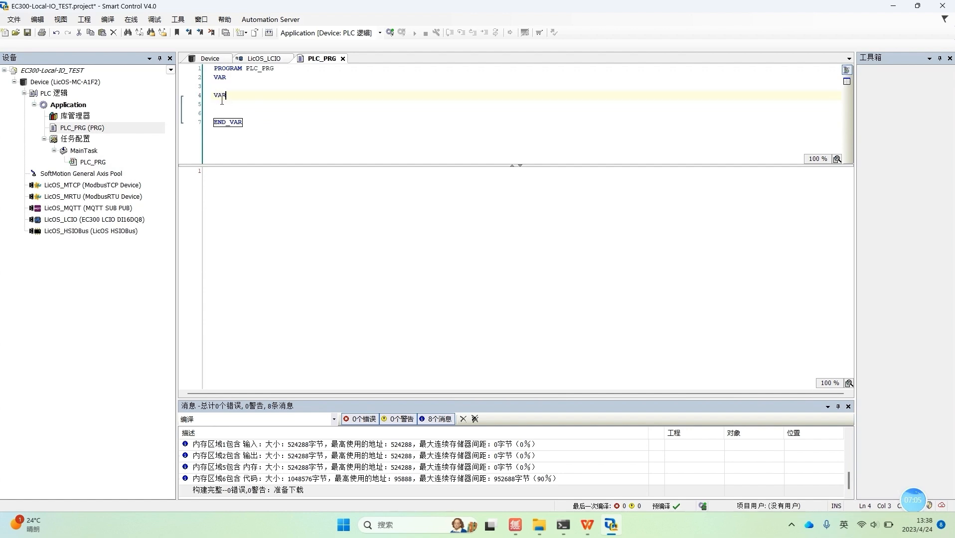
key("Tab")
key("Tab")
key("Tab")
key("Tab")
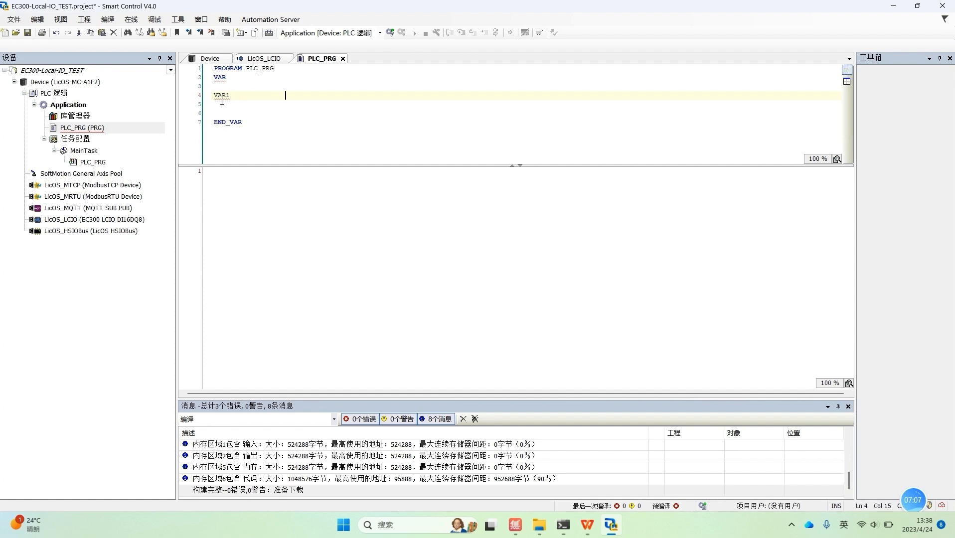
type(":BOI")
key("BackSpace")
key("BackSpace")
type("OL;")
Step: Add blank lines below the VAR1 declaration and fill the next four lines with copies of it
key("Return")
key("Return")
key("Return")
key("Return")
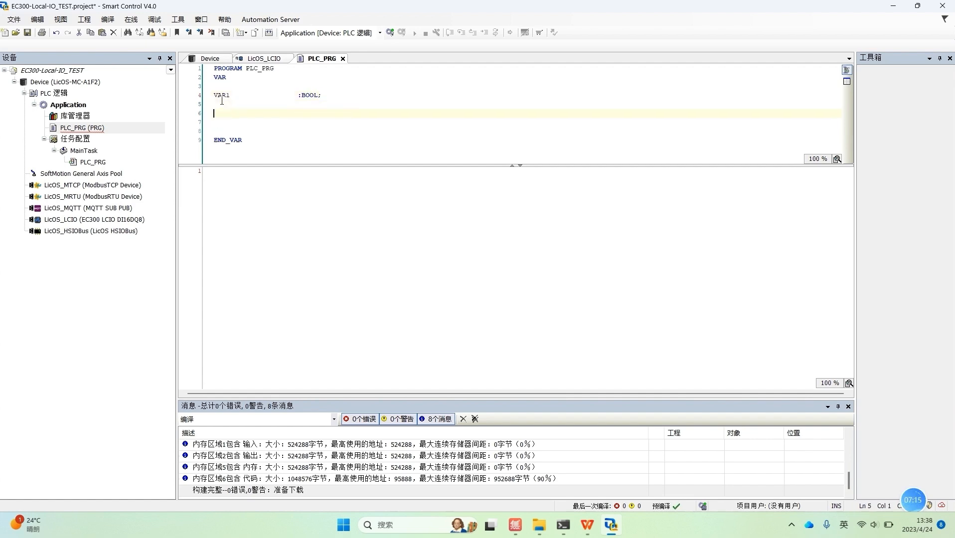
left_click_drag(337, 95, 211, 98)
key("ctrl+c")
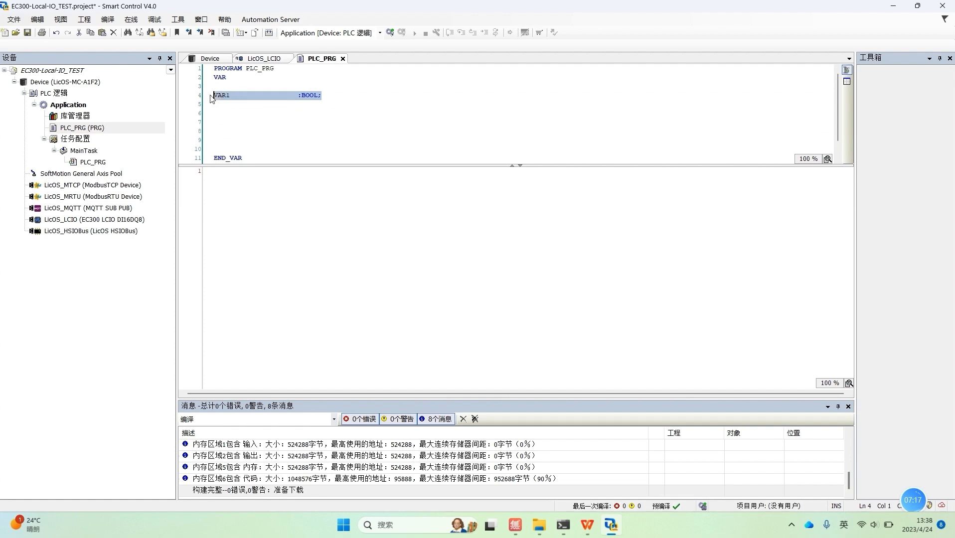
left_click(216, 108)
key("ctrl+v")
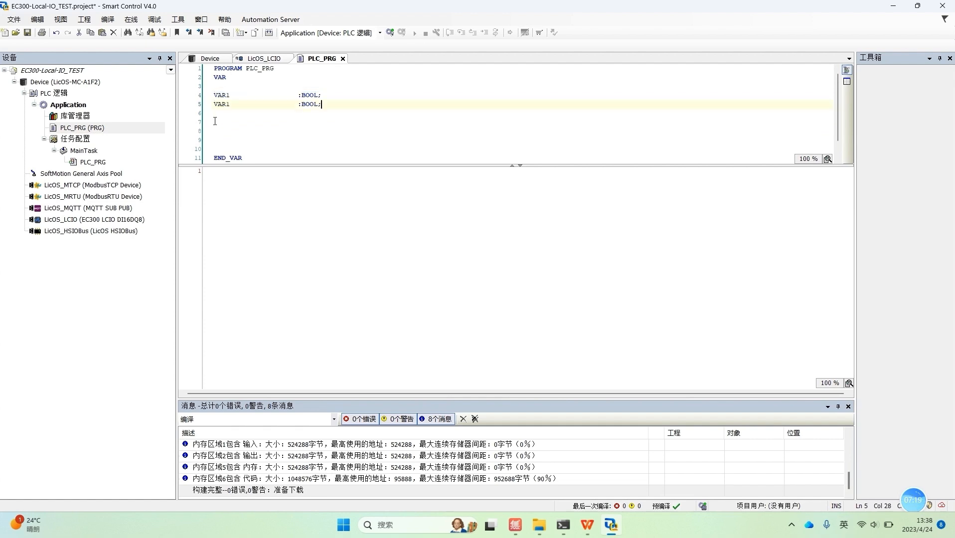
left_click(215, 113)
key("ctrl+v")
left_click(214, 122)
key("ctrl+v")
left_click(214, 133)
key("ctrl+v")
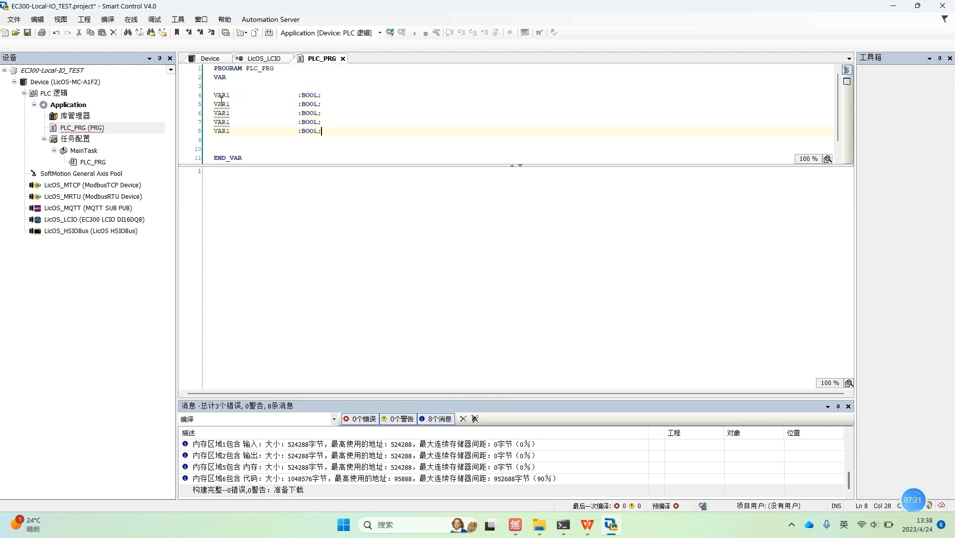
Step: Rename the four copied BOOL declarations to VAR2, VAR3, VAR4 and VAR5
left_click(227, 105)
key("BackSpace")
type("2")
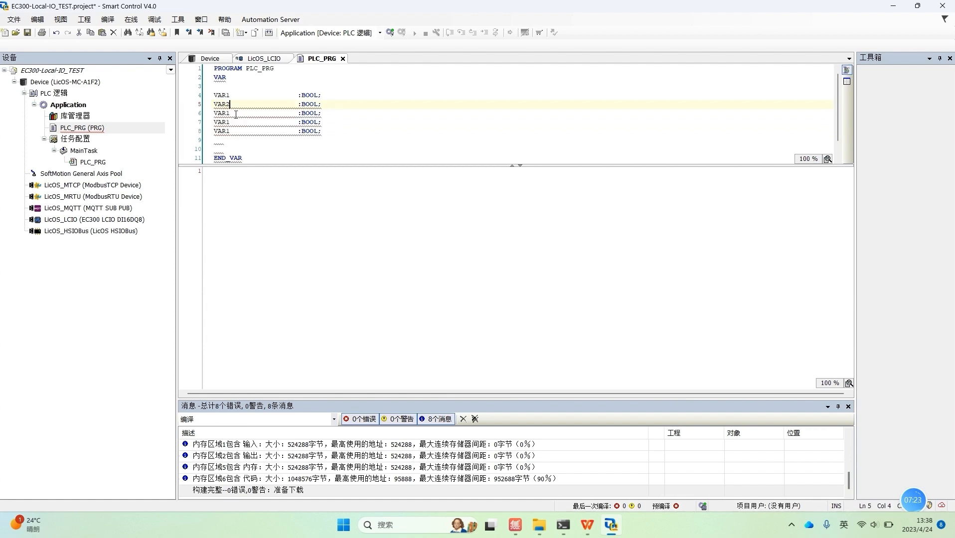
left_click(240, 110)
key("BackSpace")
type("3")
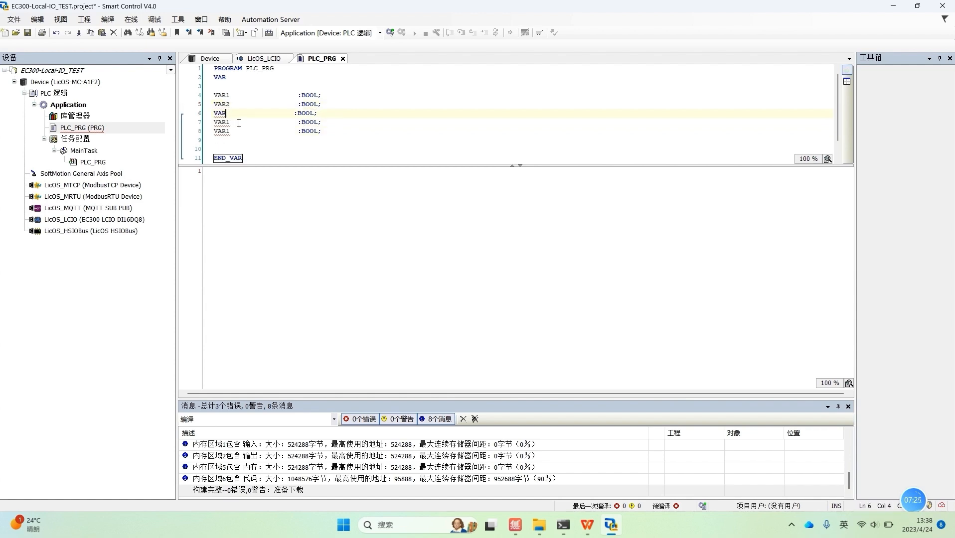
left_click(231, 124)
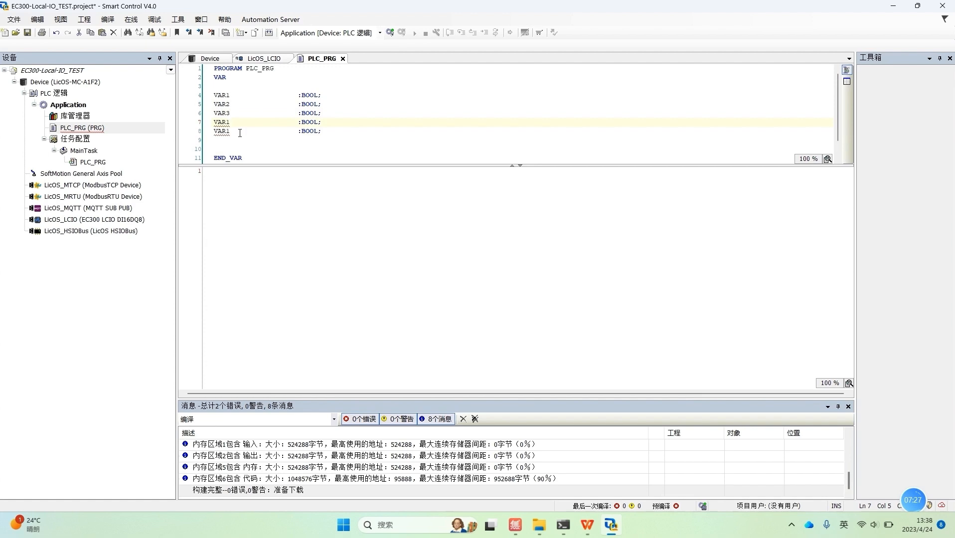
key("BackSpace")
type("4")
key("BackSpace")
type("5")
left_click(449, 127)
left_click(252, 168)
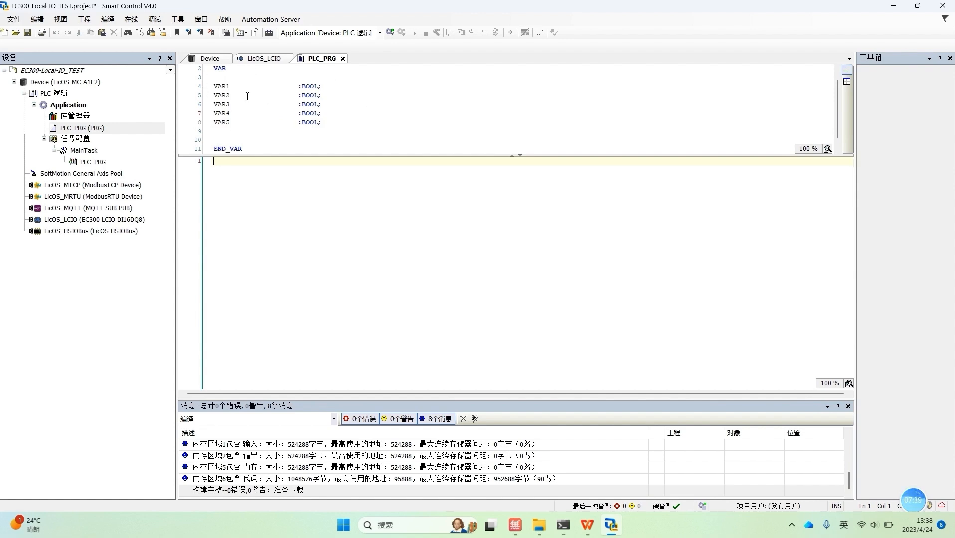
Step: Check the input addresses in the LicOS_LCIO mapping and bind VAR1 to the first input bit with AT%IX0.0
double_click(66, 219)
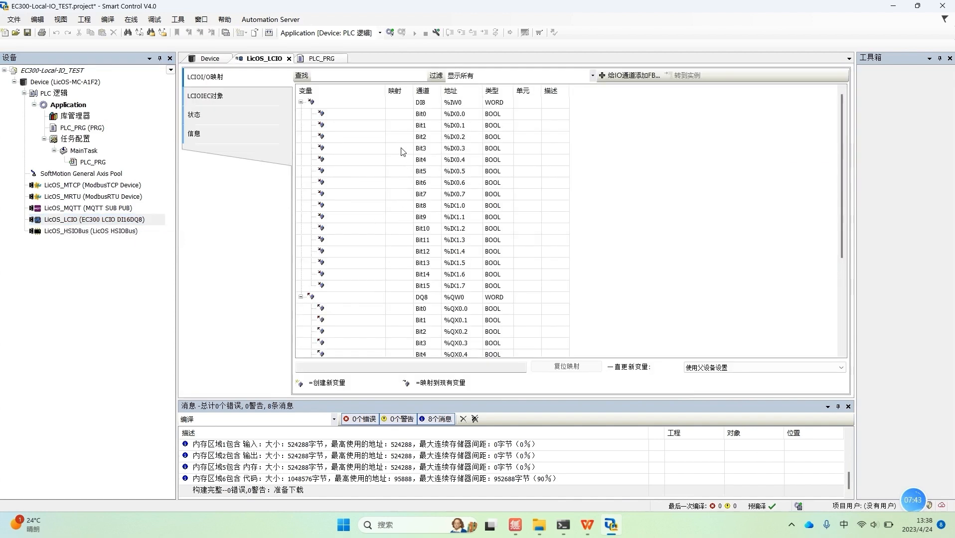
left_click(92, 164)
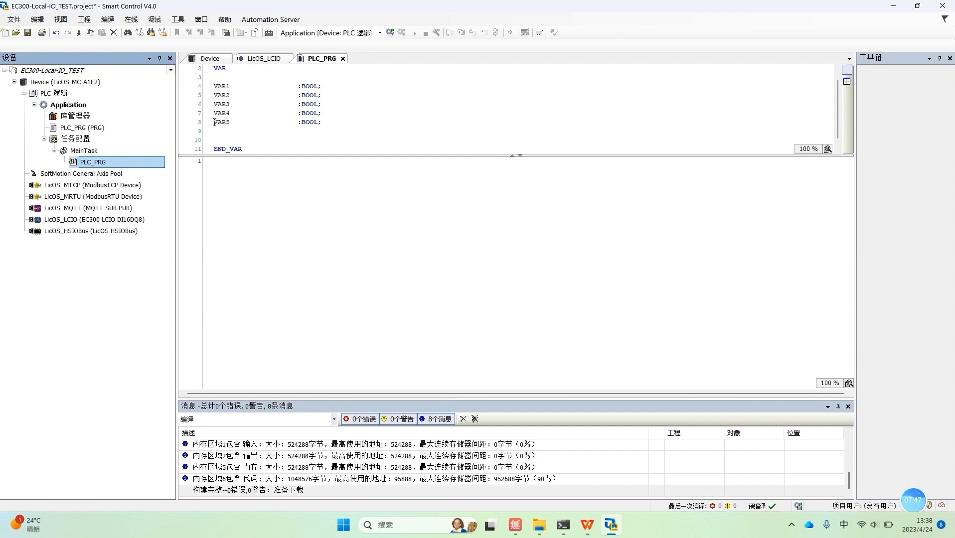
left_click(258, 88)
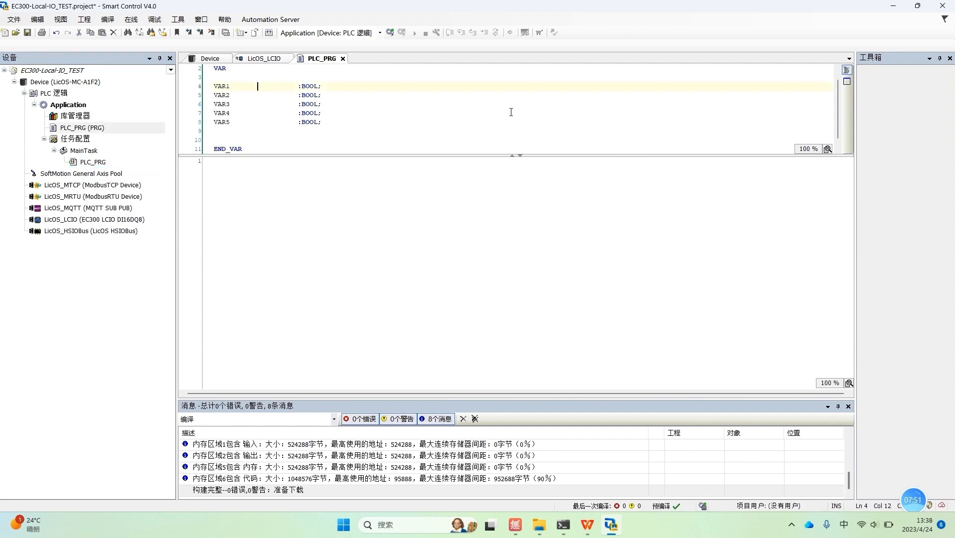
type("AT")
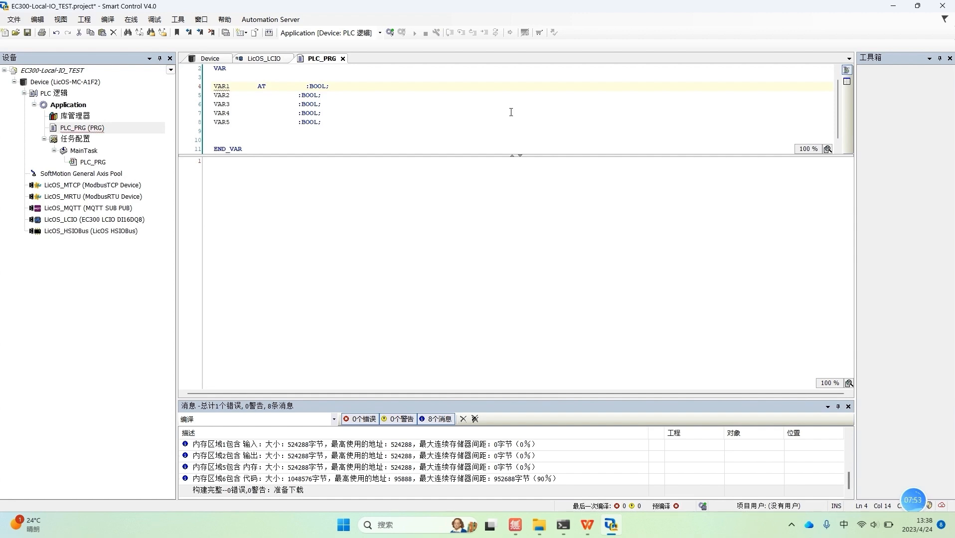
type("%IX0.0")
left_click(507, 107)
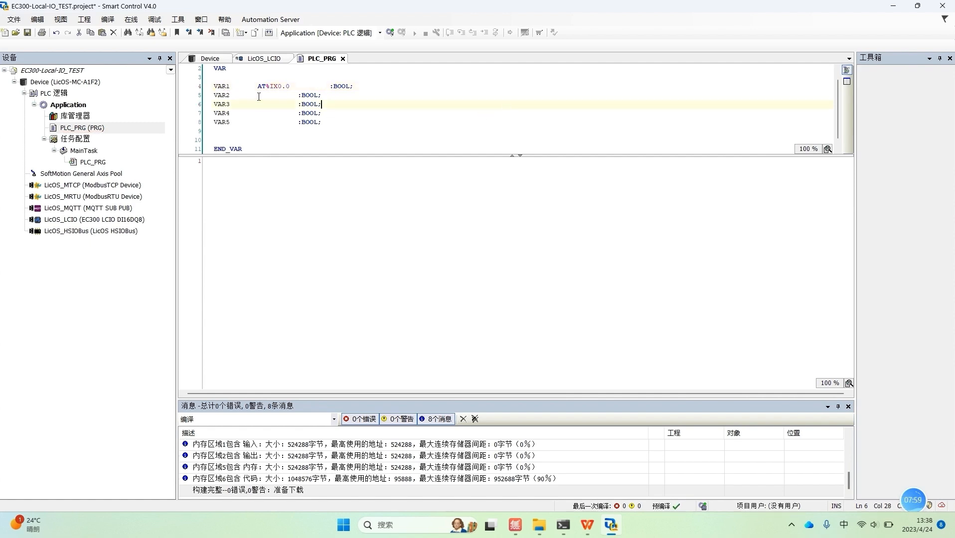
Step: Copy the AT%IX0.0 address from VAR1 into the VAR2 declaration and align it with the line above
left_click_drag(257, 87, 294, 85)
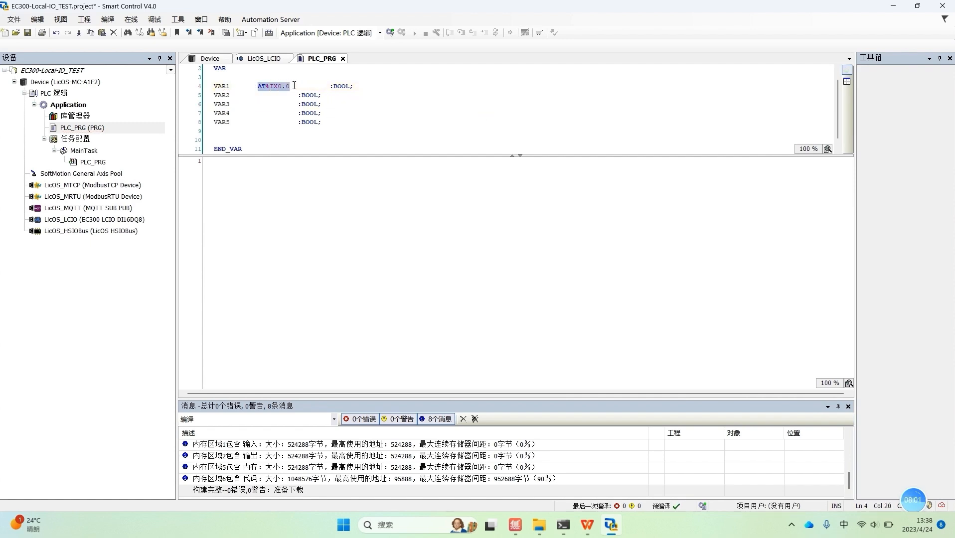
key("ctrl+c")
left_click(270, 94)
key("ctrl+v")
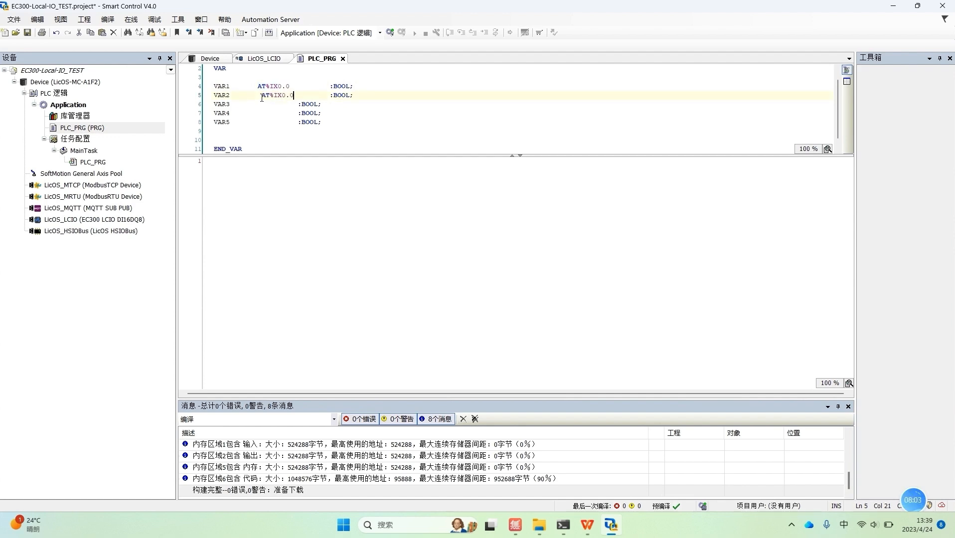
key("BackSpace")
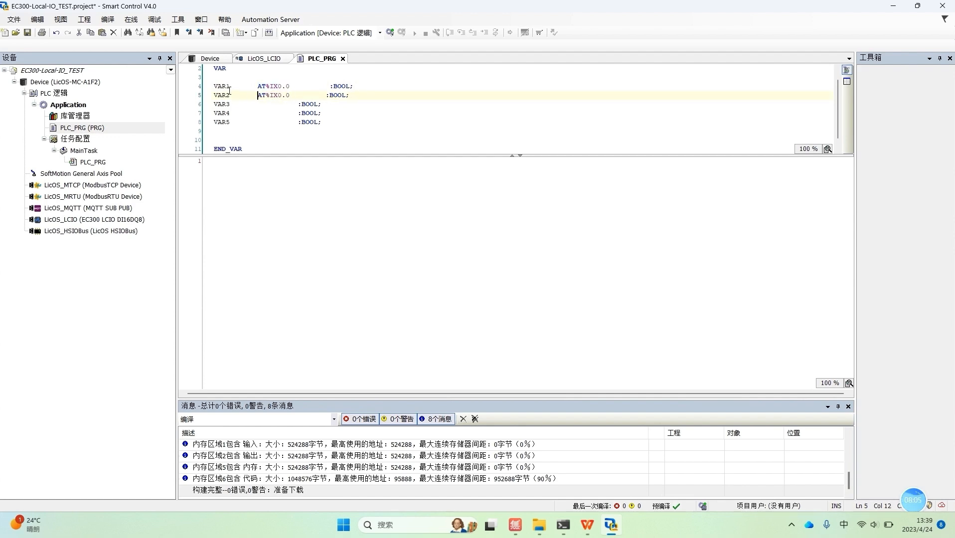
Step: Compare VAR1's address with Bit0 in the LicOS_LCIO mapping and change VAR2's address to %IX0.1
left_click(221, 86)
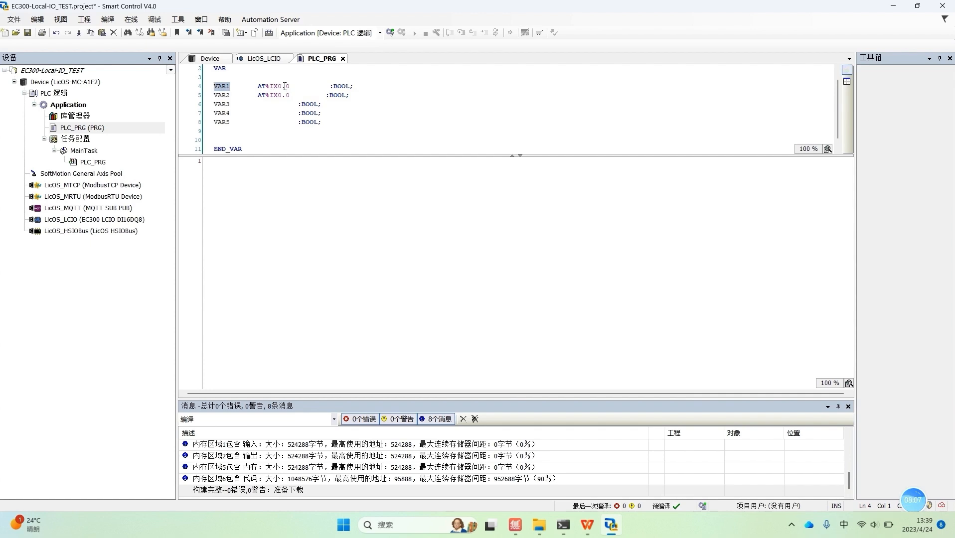
left_click_drag(290, 86, 252, 93)
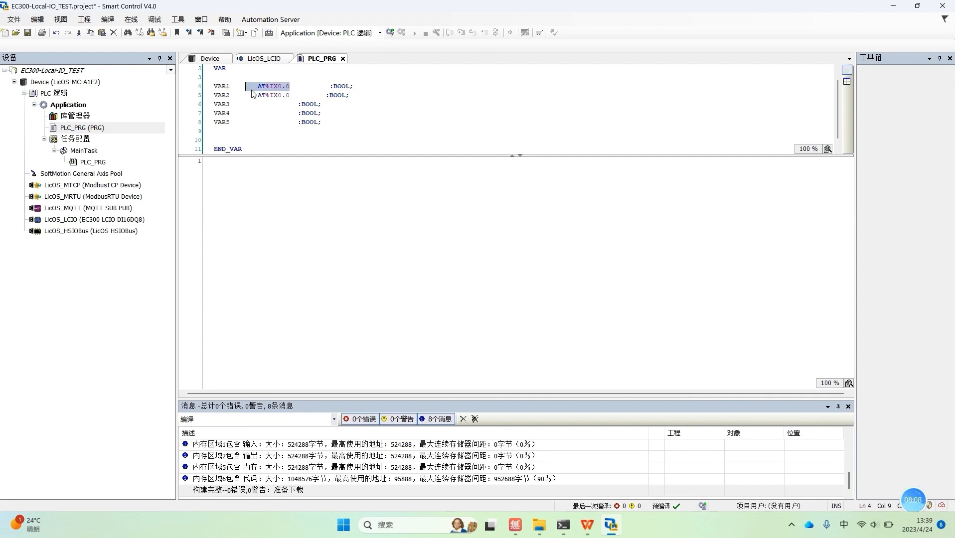
double_click(74, 220)
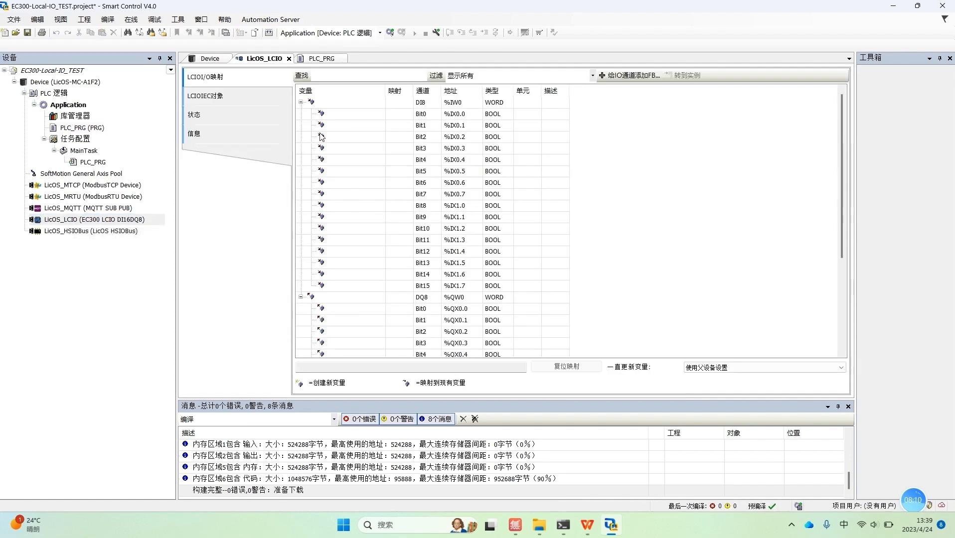
left_click(461, 116)
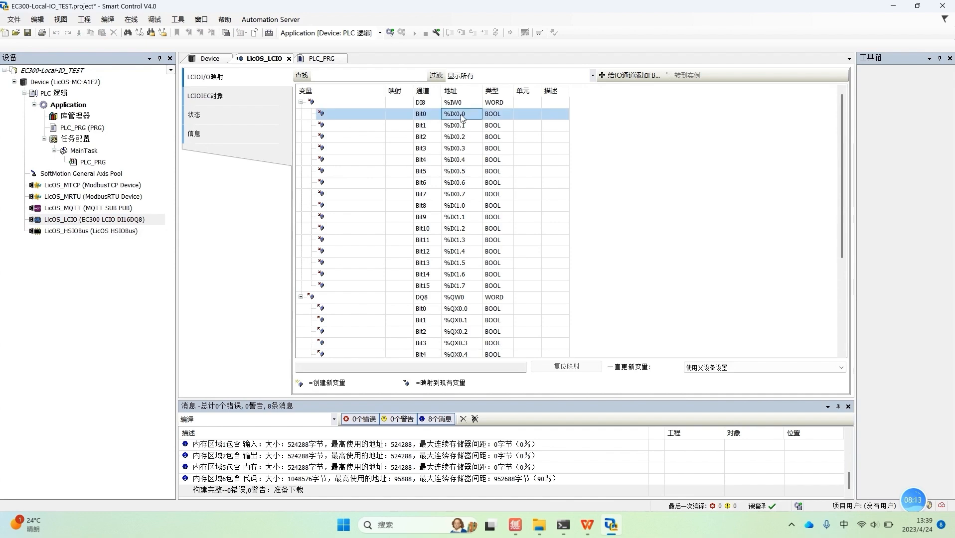
double_click(100, 162)
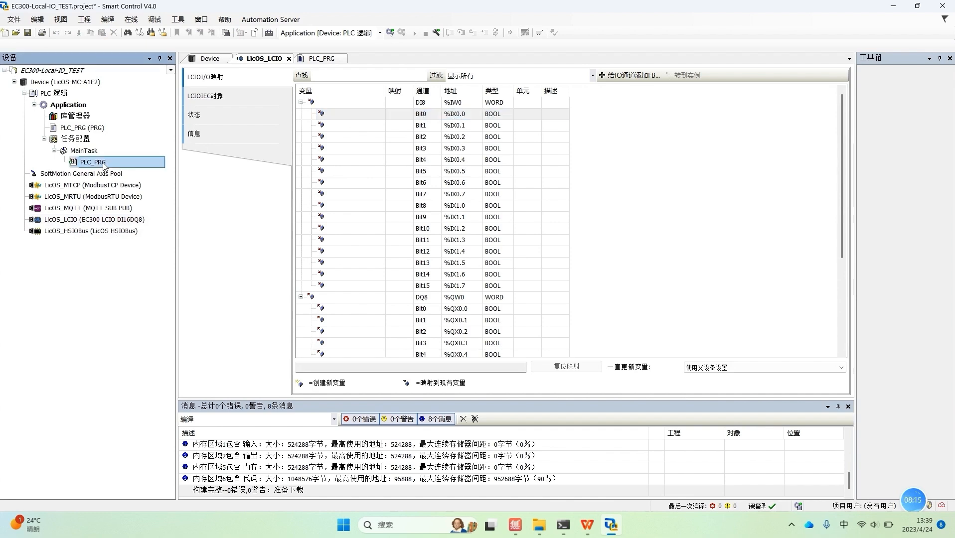
left_click(288, 98)
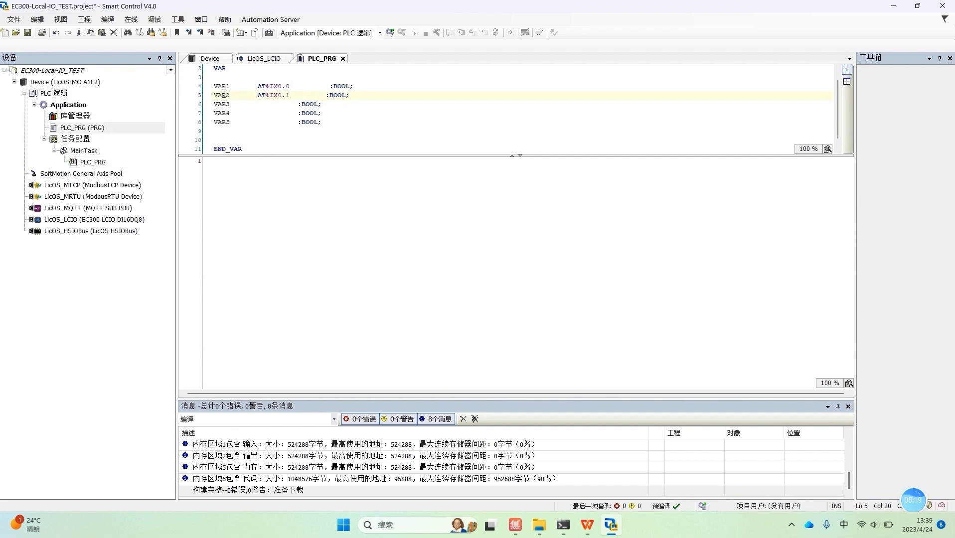
Step: Check the Bit1 input address in the LicOS_LCIO mapping and view the Device communication settings, returning to PLC_PRG
double_click(89, 220)
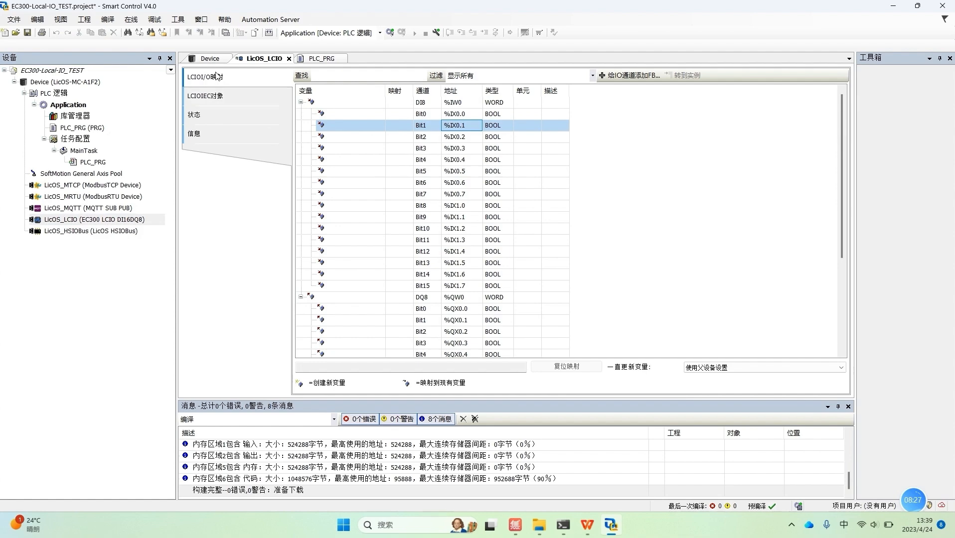
left_click(209, 58)
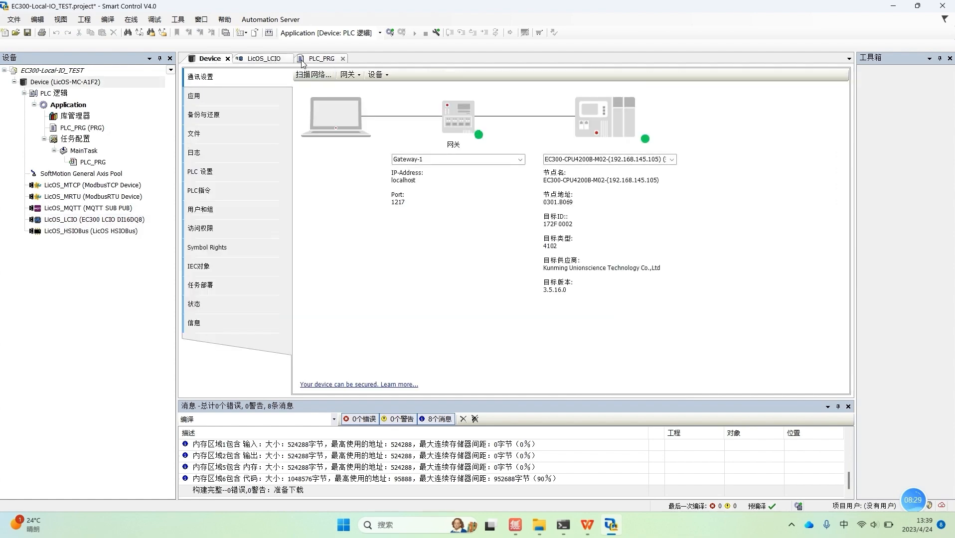
left_click(264, 58)
double_click(94, 162)
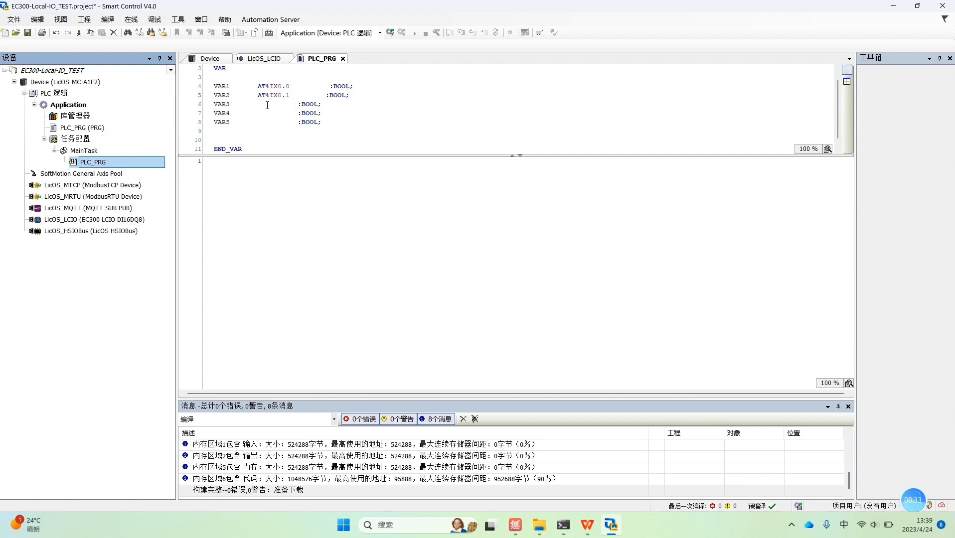
Step: Open the LicOS_LCIO I/O mapping with the DQ8 output channels in view
left_click(257, 103)
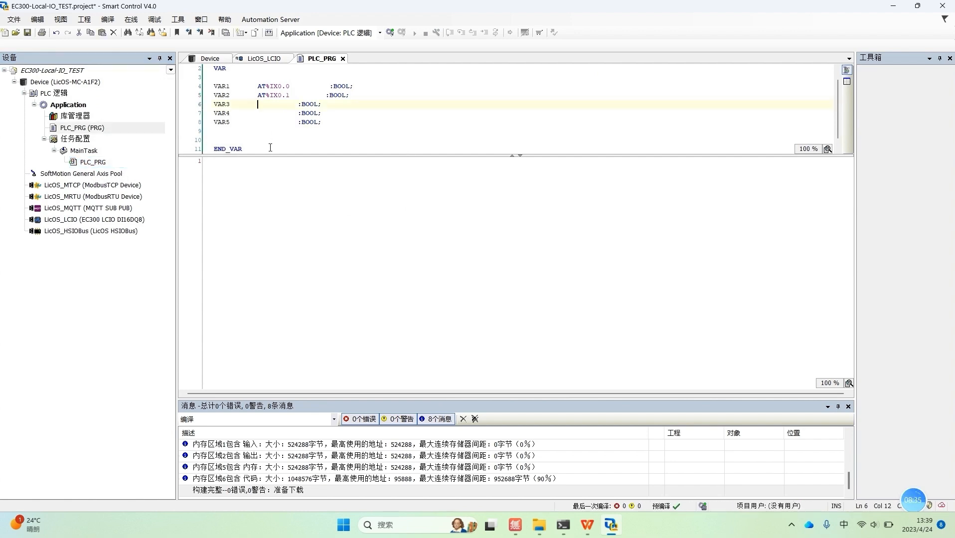
double_click(69, 222)
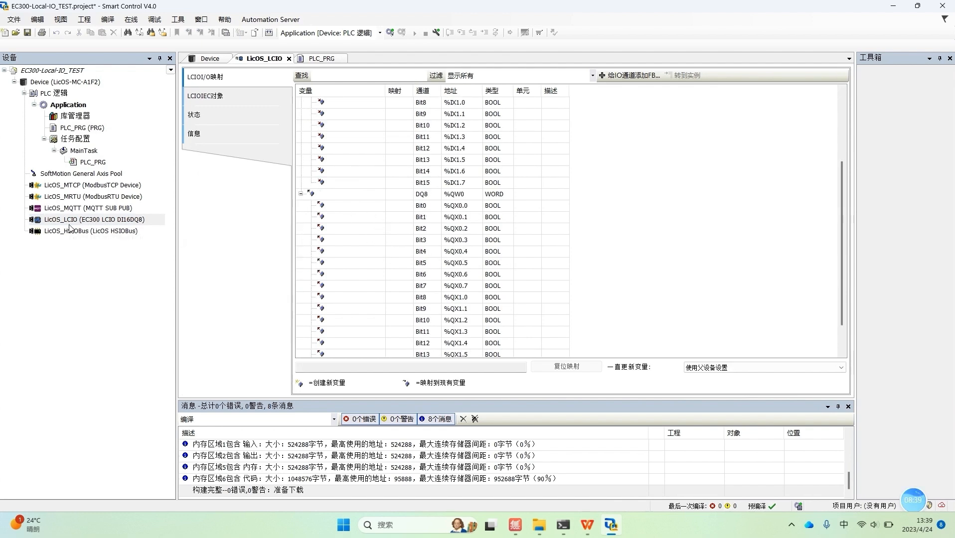
left_click(80, 219)
left_click(69, 233)
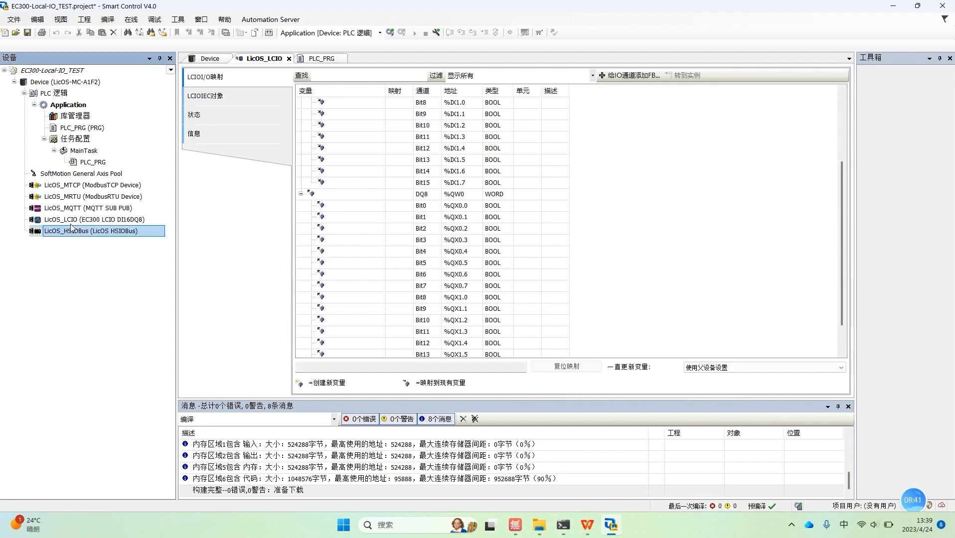
left_click(72, 222)
double_click(73, 221)
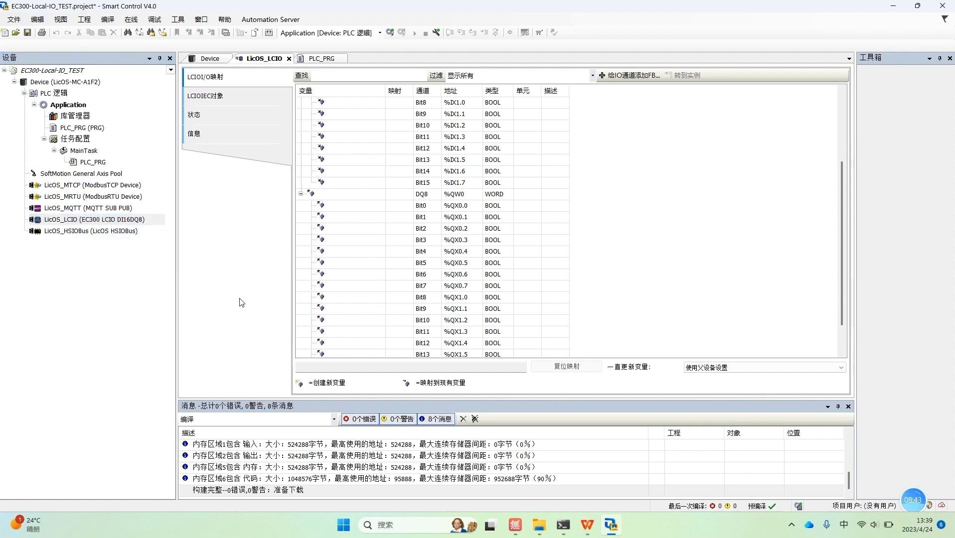
Step: Map the PLC_PRG variable VAR3 to DQ8 output channel Bit0 (%QX0.0), selecting it from the application's variables
double_click(364, 208)
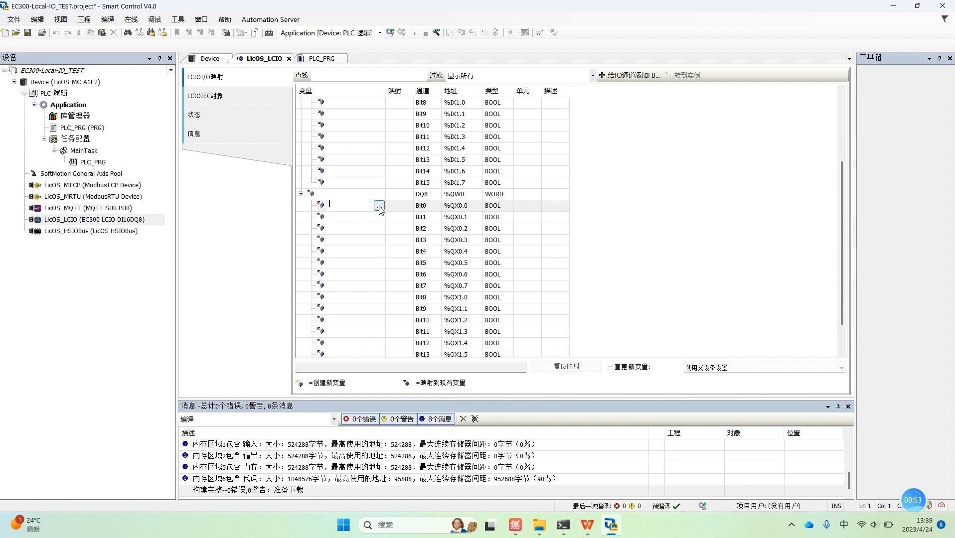
left_click(379, 206)
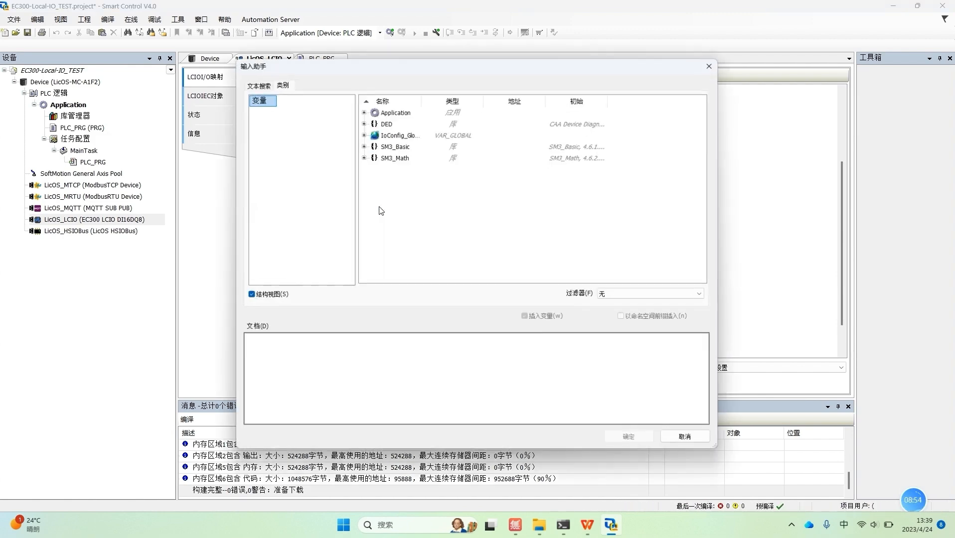
left_click(363, 112)
left_click(373, 122)
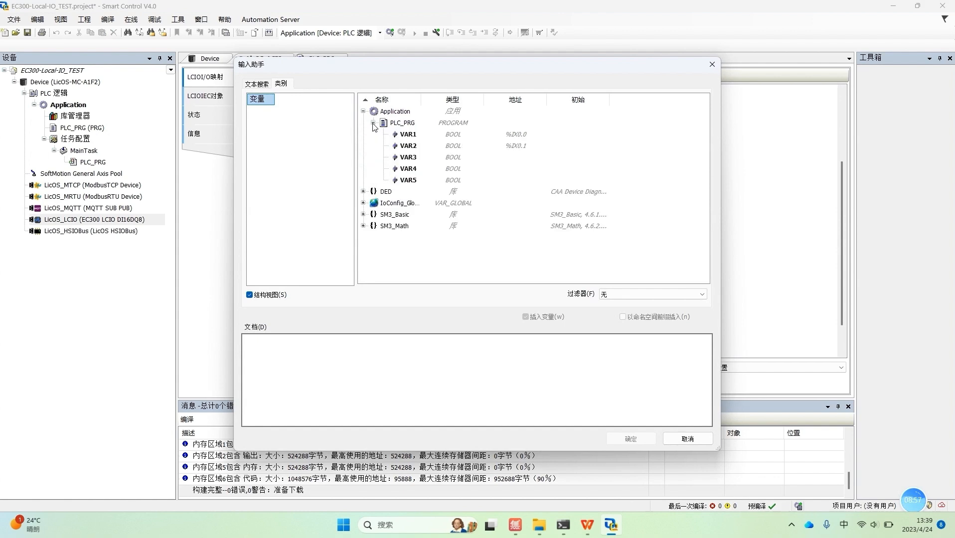
left_click_drag(421, 100, 515, 111)
left_click(397, 113)
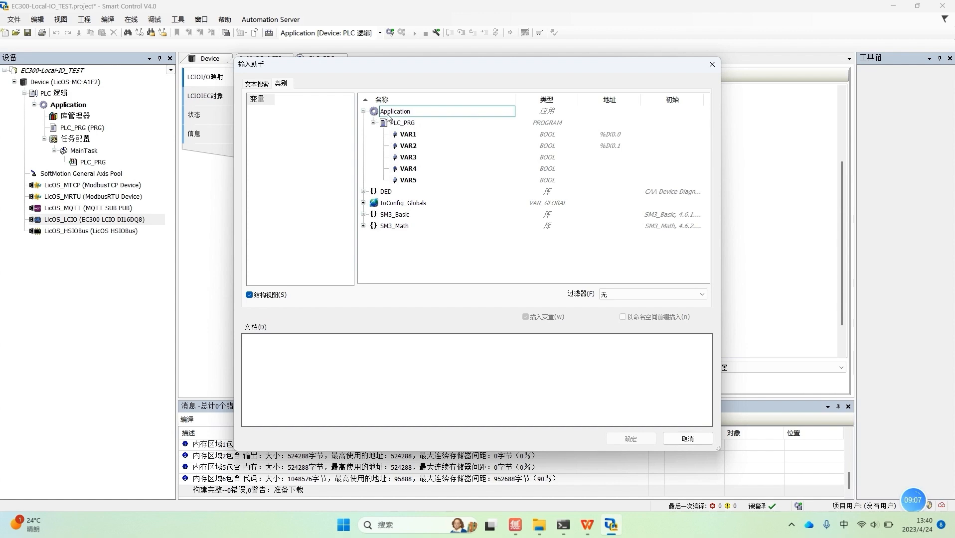
left_click(409, 158)
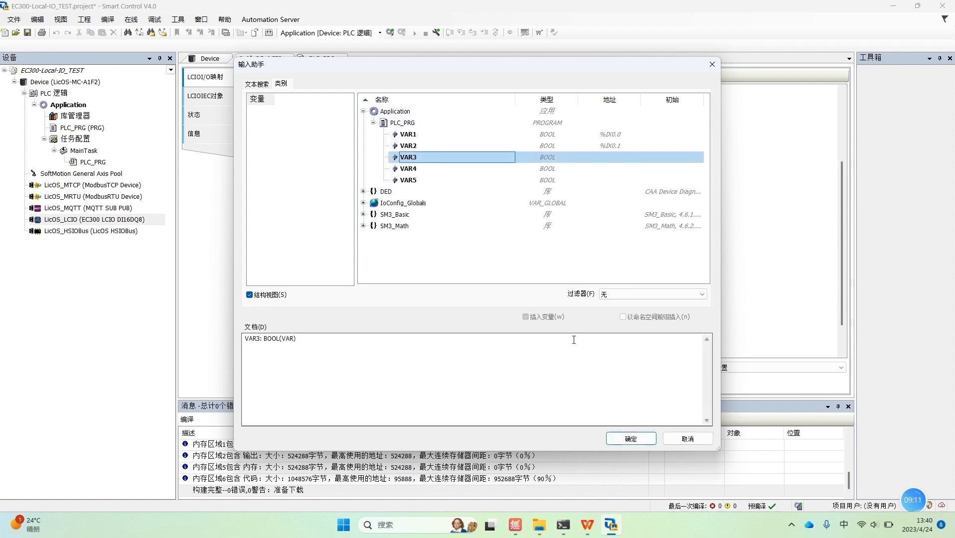
left_click(623, 439)
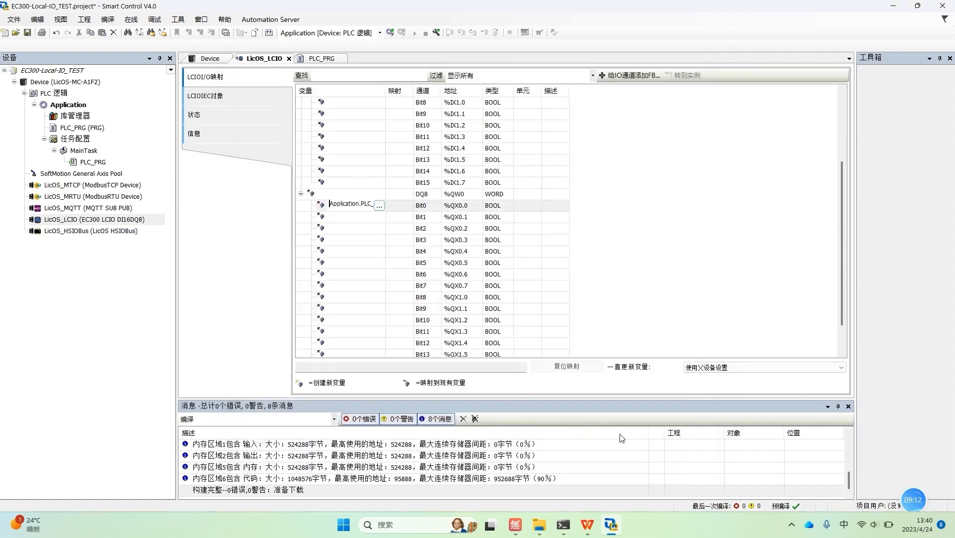
left_click(731, 241)
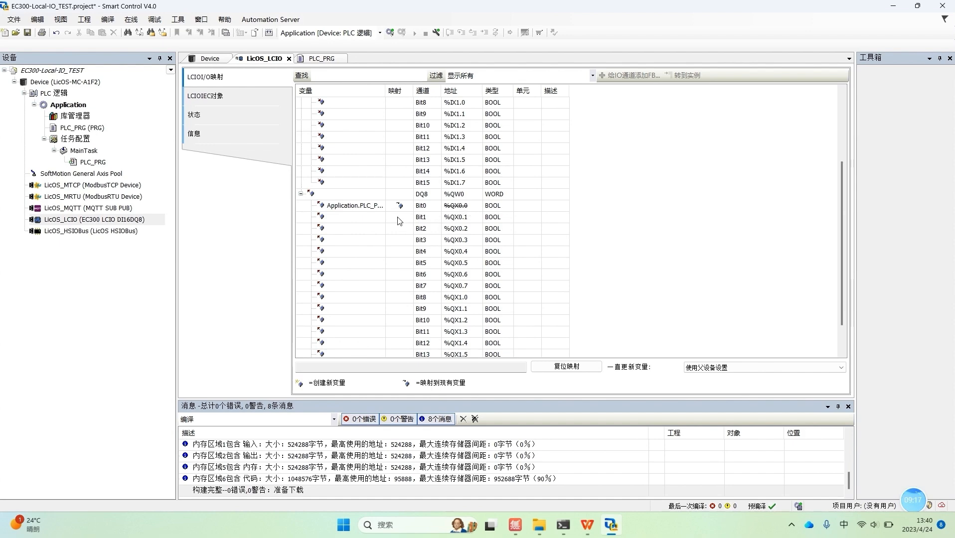
Step: Map the PLC_PRG variables VAR4 and VAR5 to DQ8 output channels Bit1 (%QX0.1) and Bit2 (%QX0.2)
double_click(352, 218)
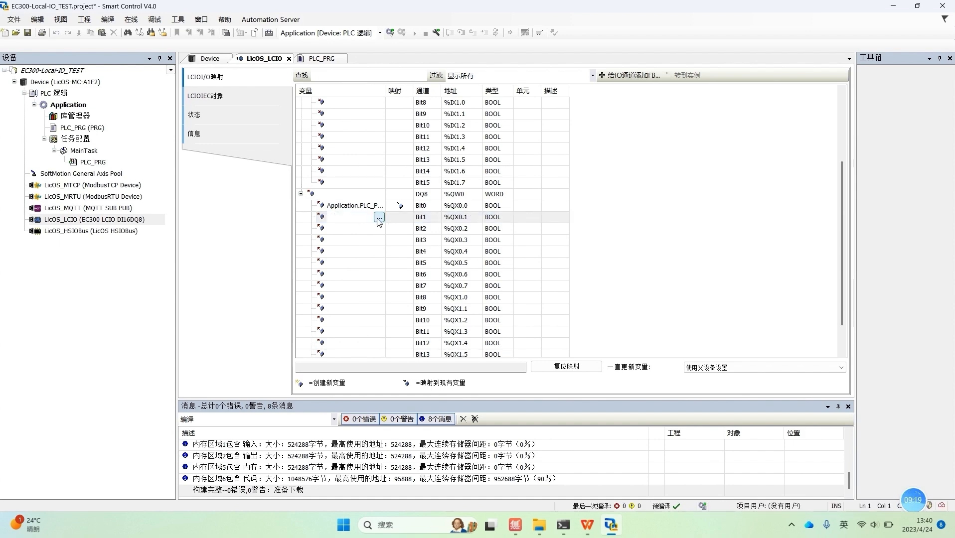
left_click(379, 218)
left_click(341, 141)
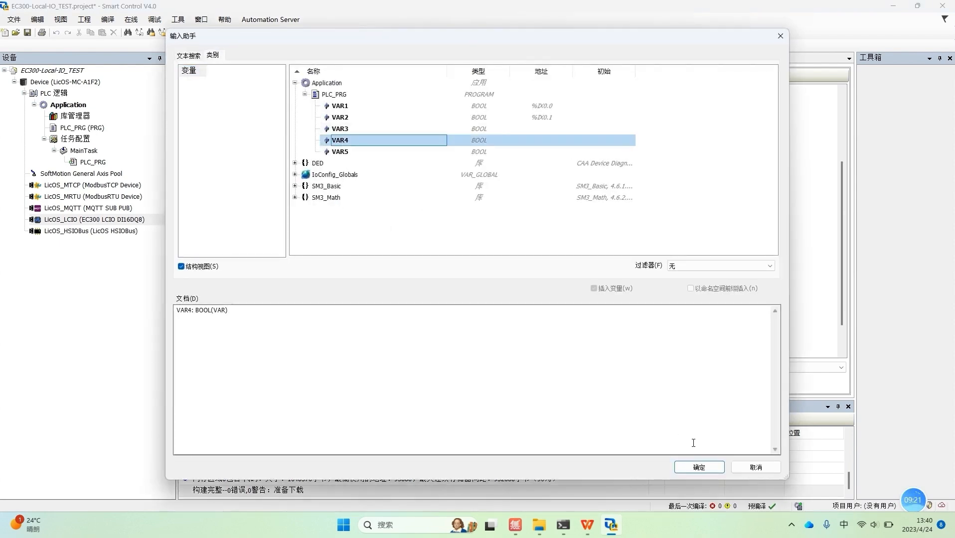
left_click(701, 471)
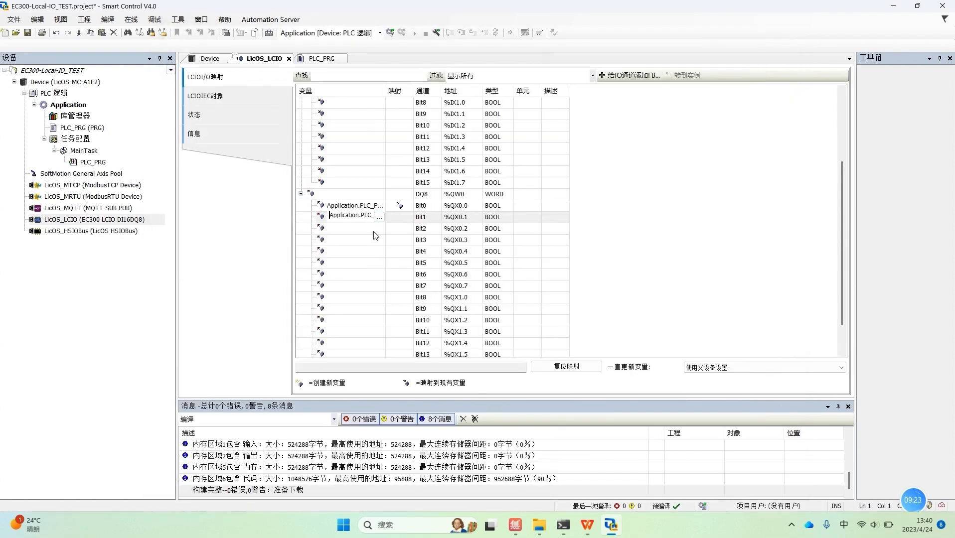
double_click(376, 230)
left_click(380, 229)
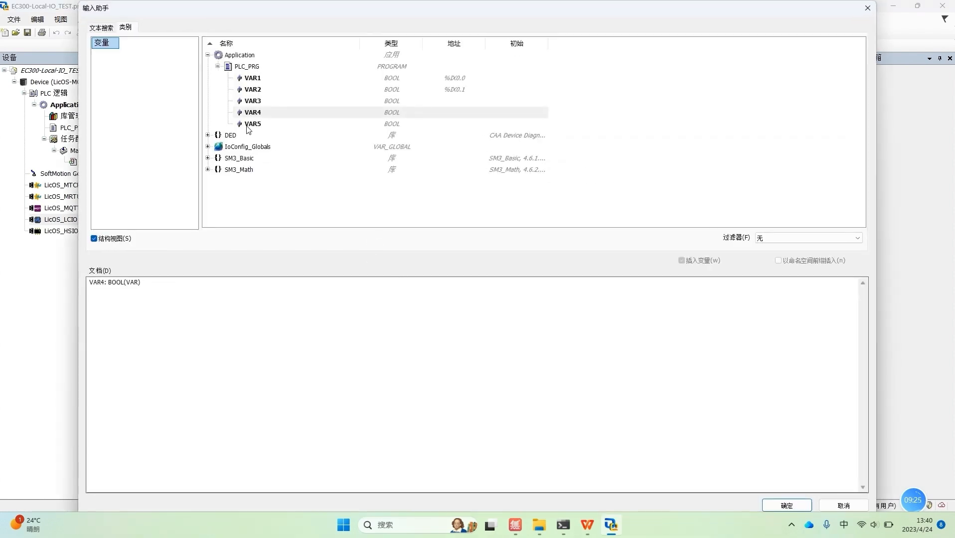
left_click(249, 124)
left_click(803, 507)
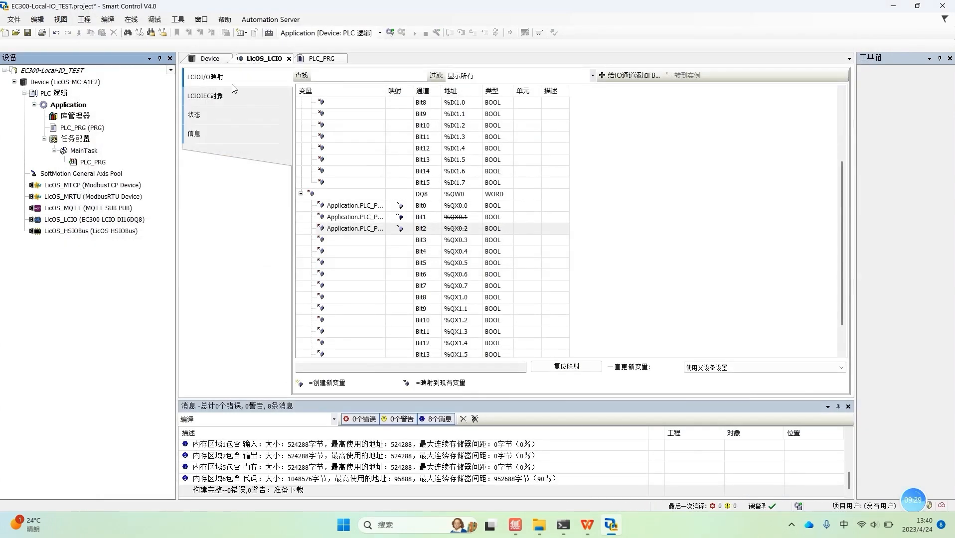
Step: Compile the application, then log in to the controller with the login-and-download option (登录并下载) and start the program
left_click(270, 33)
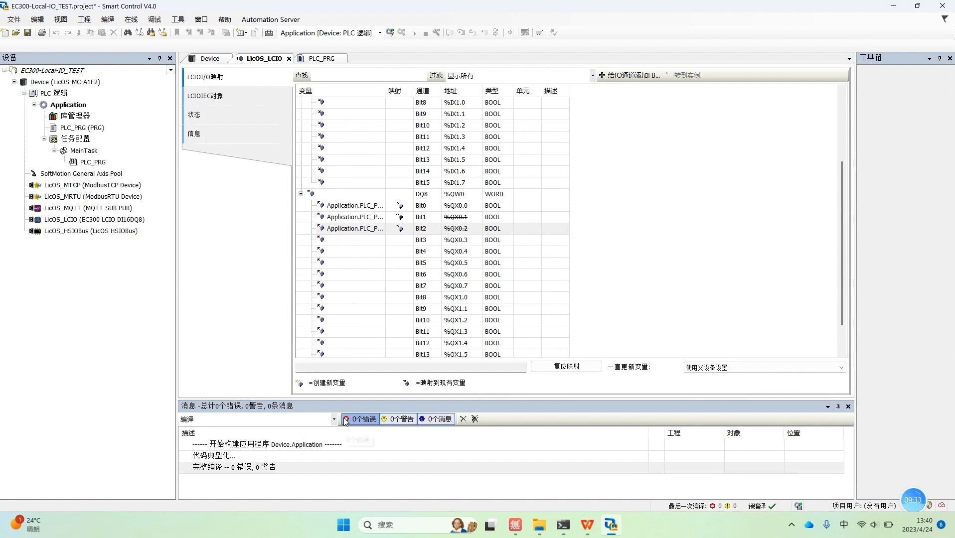
left_click(388, 33)
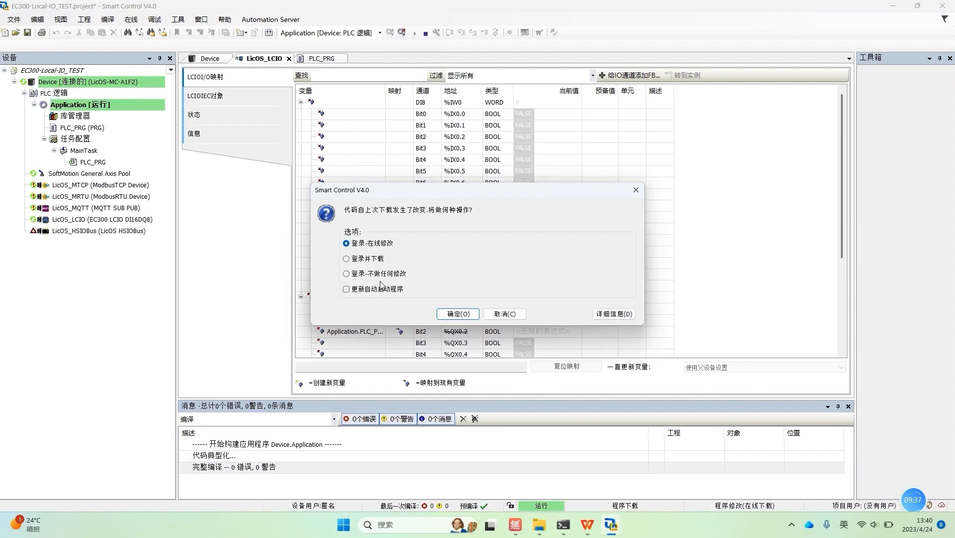
left_click(370, 260)
left_click(457, 314)
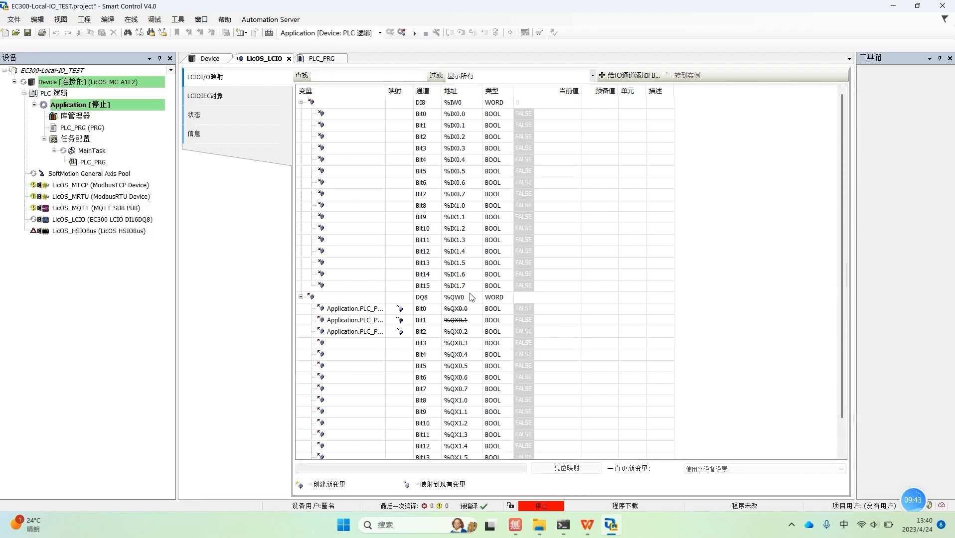
left_click(414, 33)
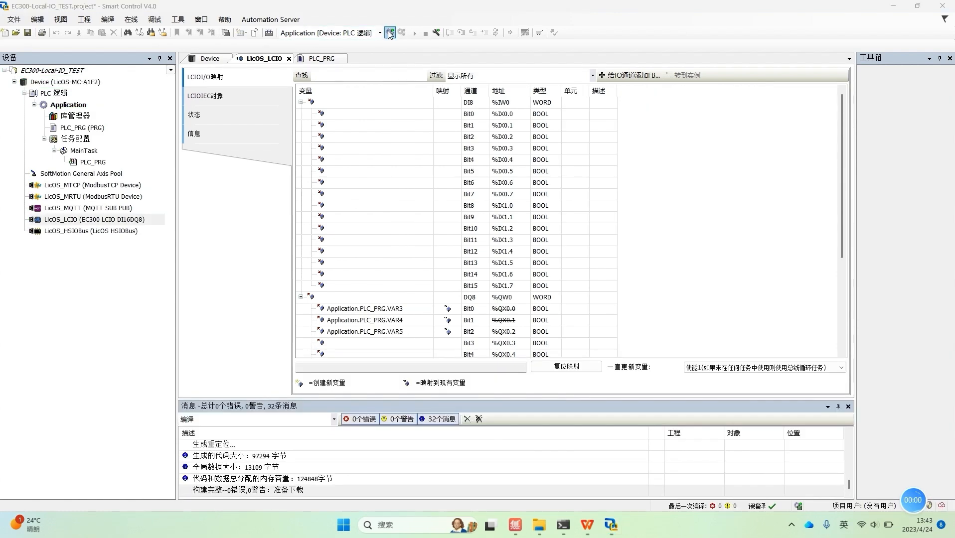
Step: Log in to the controller and write TRUE to VAR3, VAR4 and VAR5 in the online PLC_PRG view
left_click(389, 32)
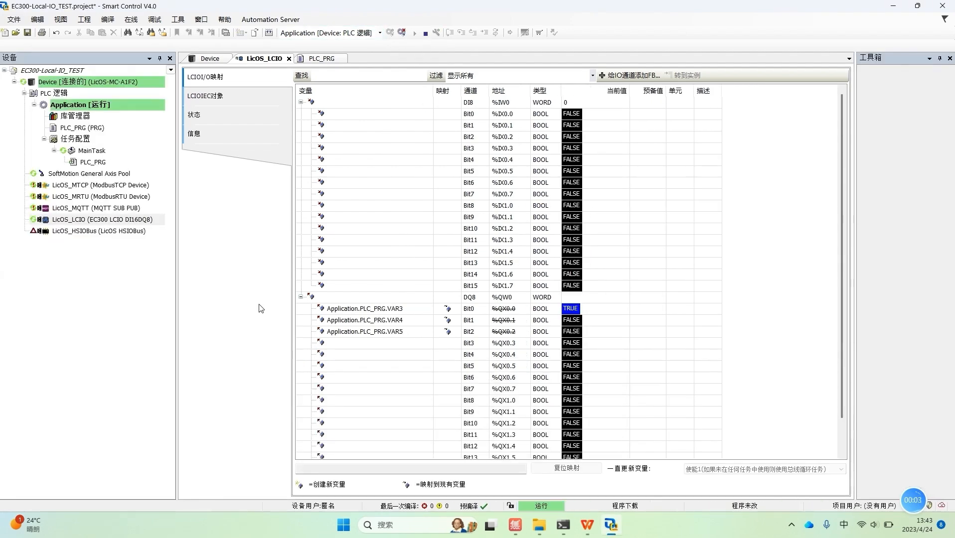
double_click(93, 162)
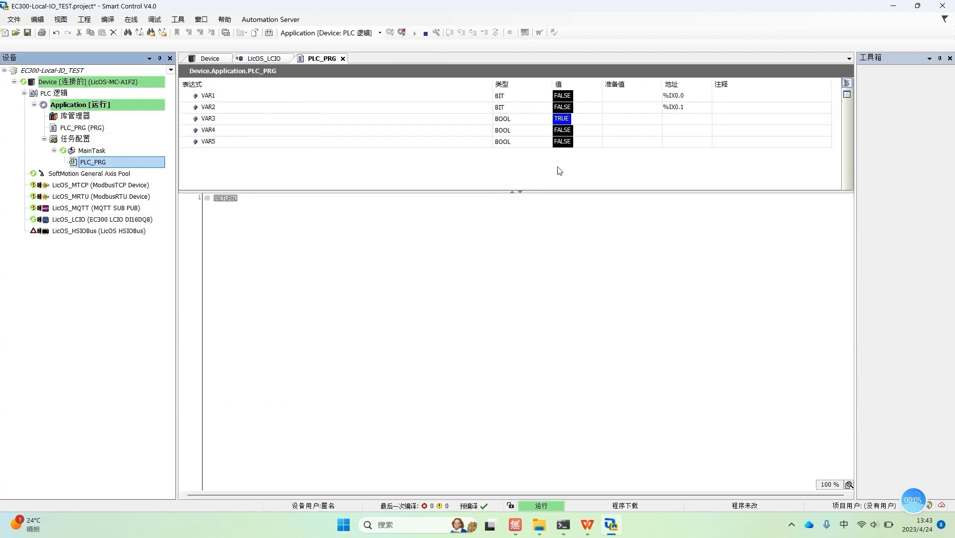
left_click(616, 123)
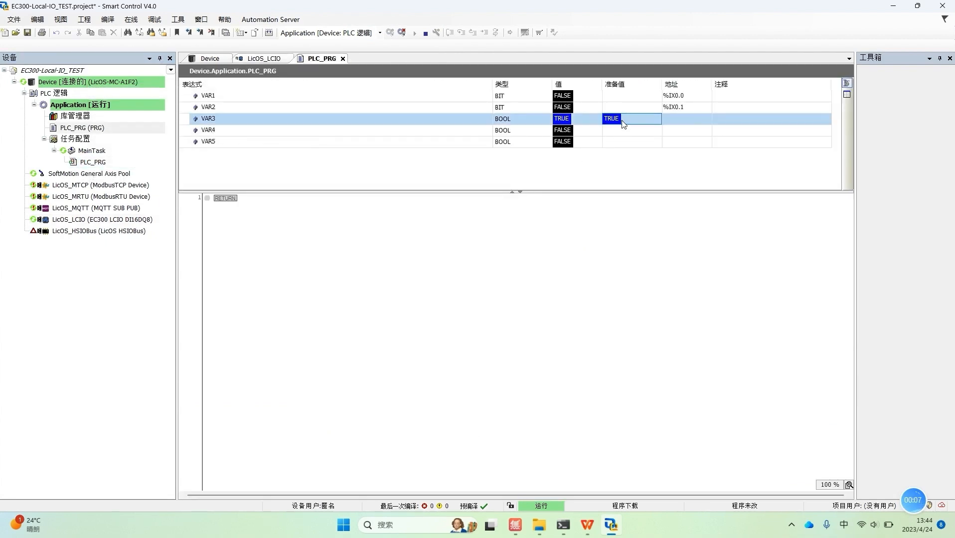
left_click(616, 132)
left_click(617, 133)
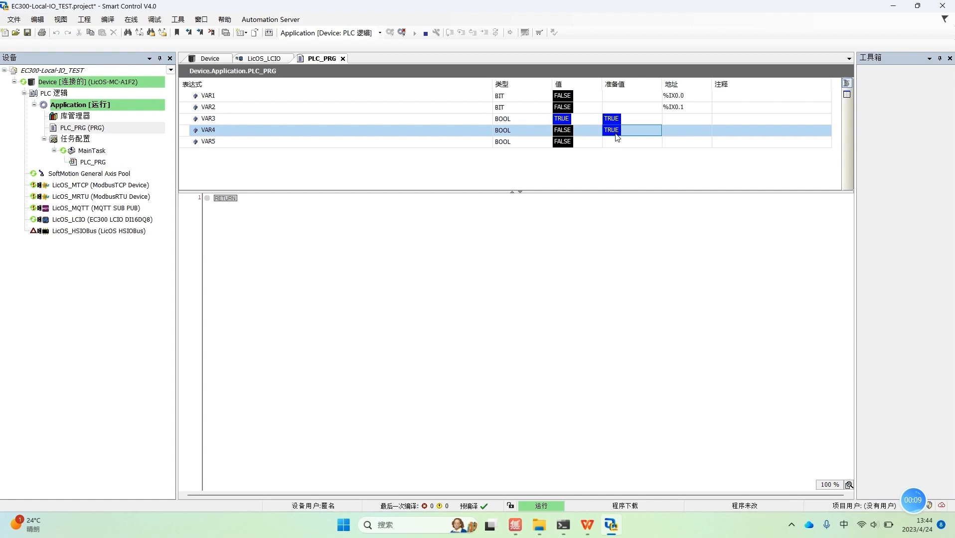
left_click(610, 144)
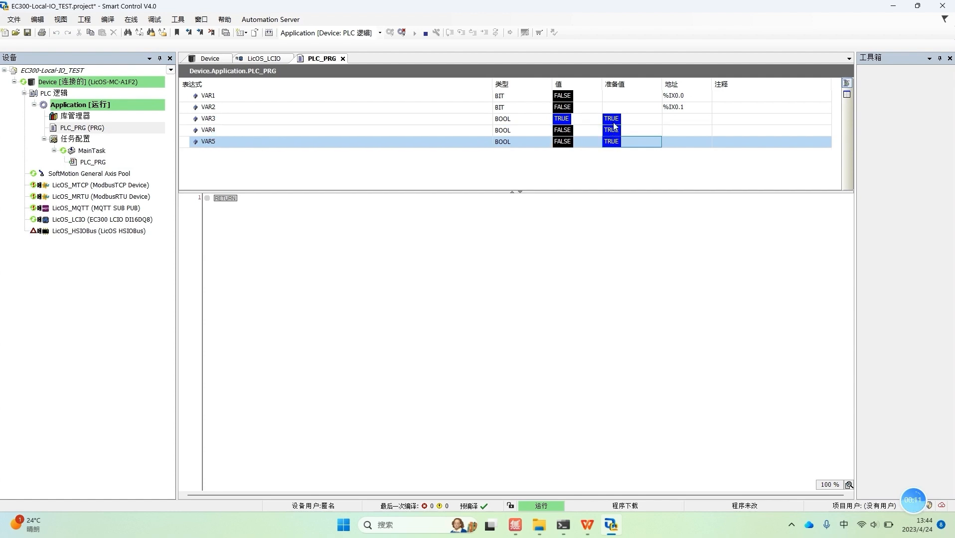
left_click(622, 123)
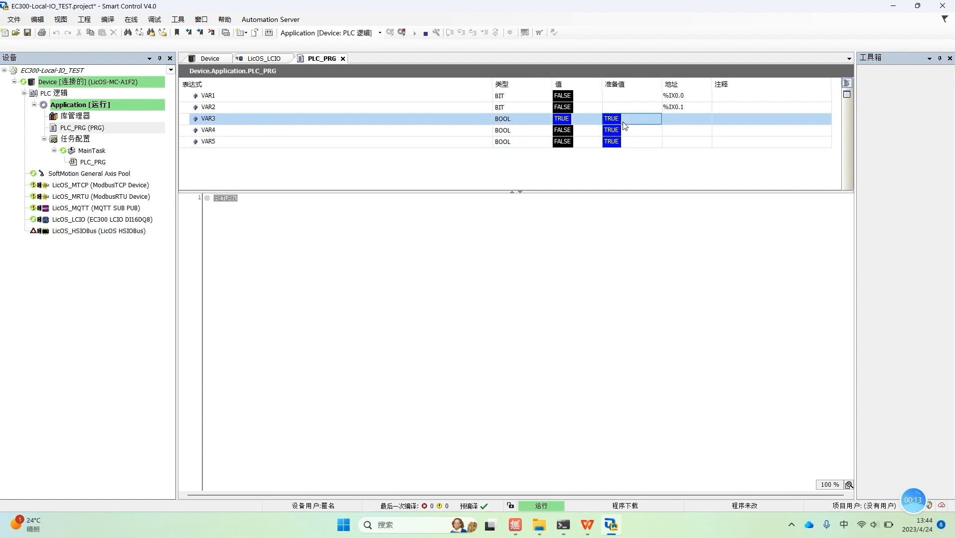
right_click(623, 123)
left_click(679, 316)
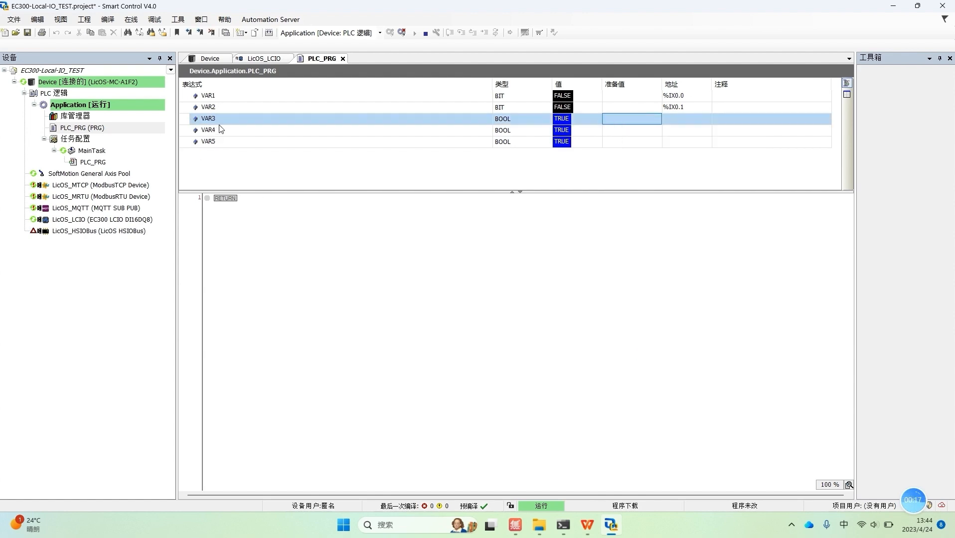
Step: Compare the DQ8 output values in the LicOS_LCIO mapping with the controller's indicator lights in the camera viewer
double_click(88, 220)
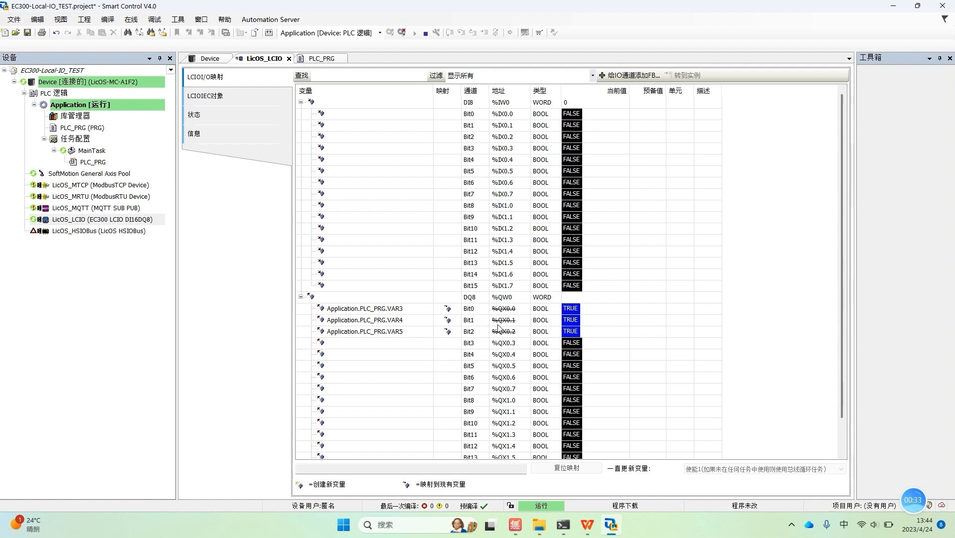
left_click(515, 526)
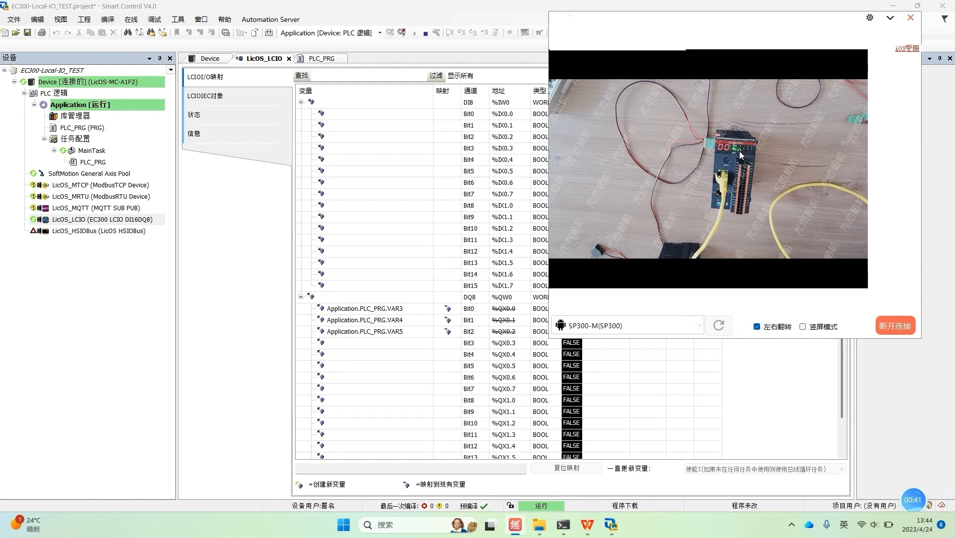
left_click(890, 18)
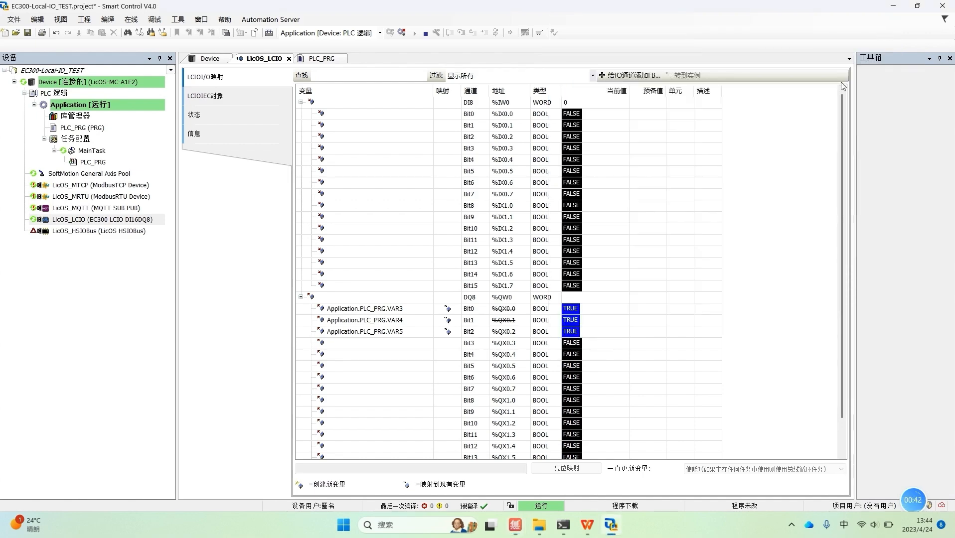
Step: Write FALSE to VAR3, VAR4 and VAR5 in the online PLC_PRG view
double_click(105, 163)
left_click(623, 124)
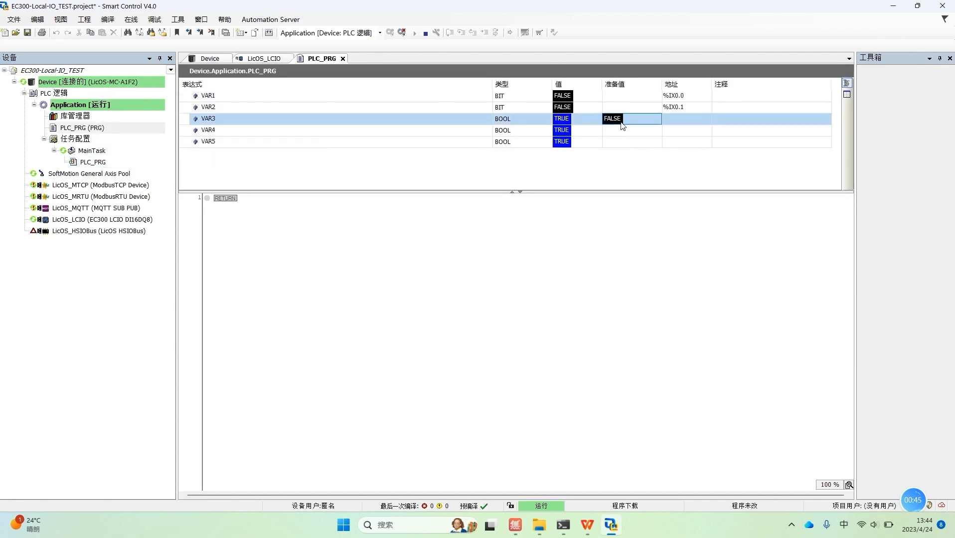
double_click(613, 132)
left_click(615, 132)
left_click(616, 143)
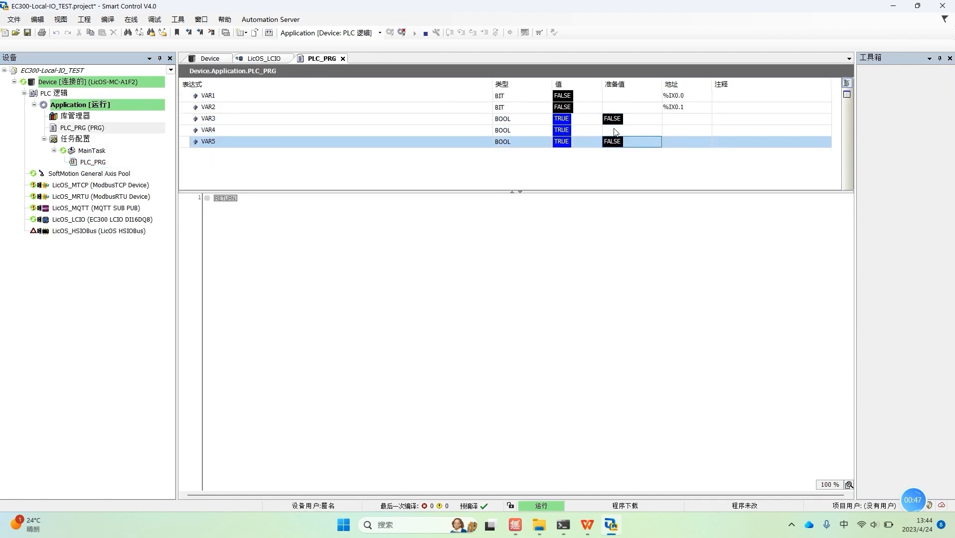
left_click(615, 131)
right_click(616, 133)
left_click(664, 319)
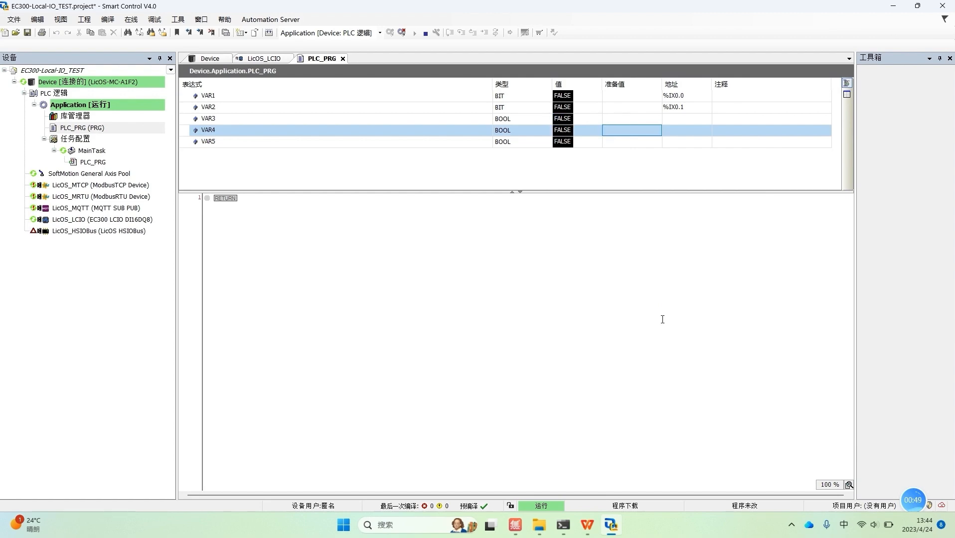
Step: Check the DQ8 outputs in the LicOS_LCIO mapping and the controller's lights in the camera viewer after switching the outputs off
double_click(82, 220)
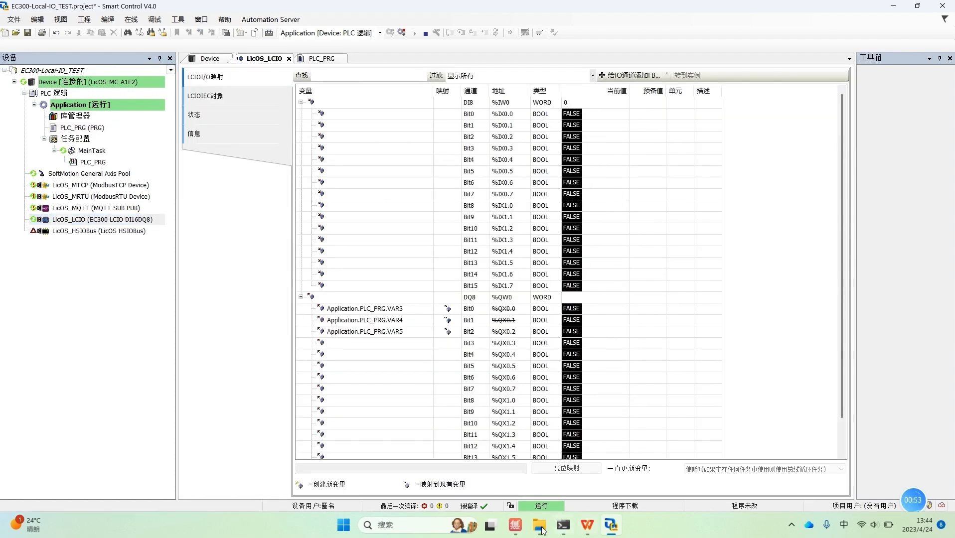
left_click(522, 528)
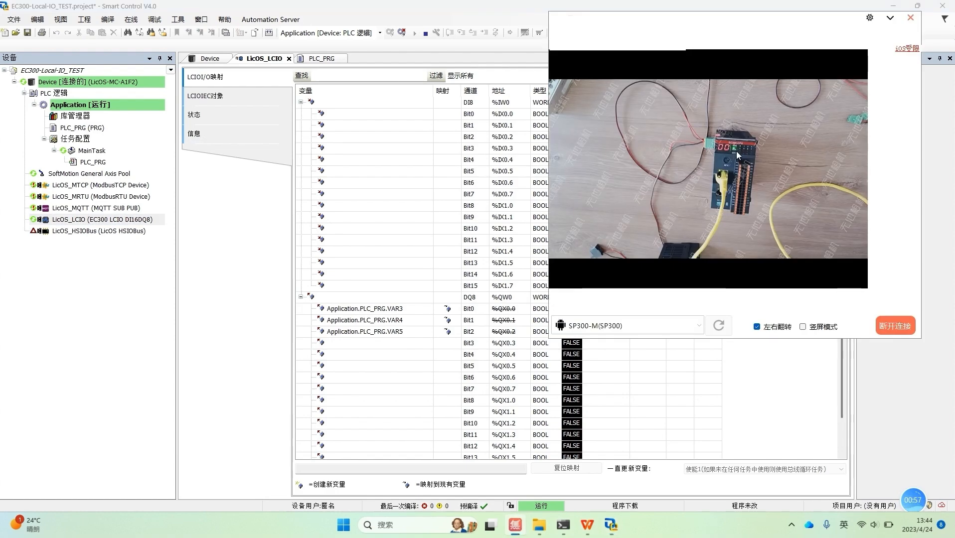
Step: Close the camera viewer, log out of the controller and remove the VAR3 mapping from DQ8 Bit0
left_click(911, 17)
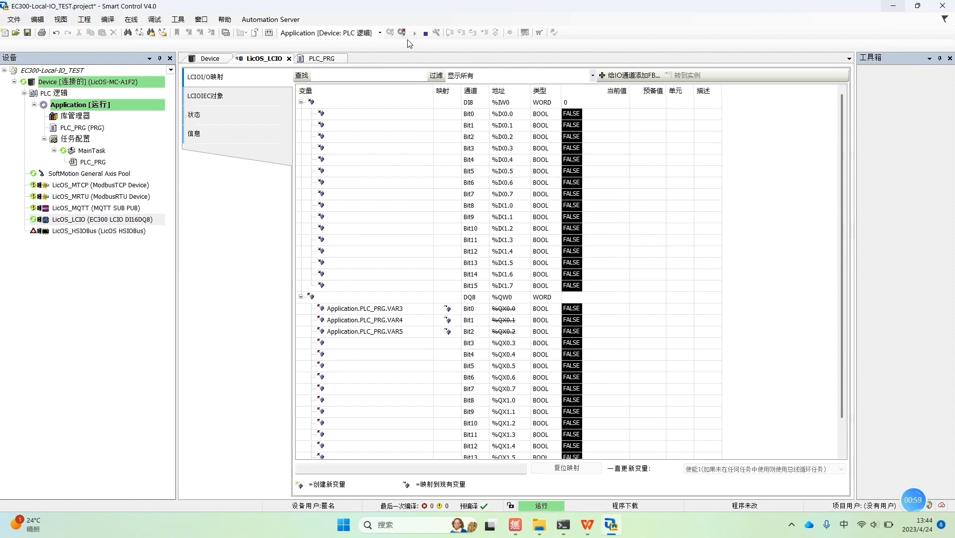
left_click(402, 32)
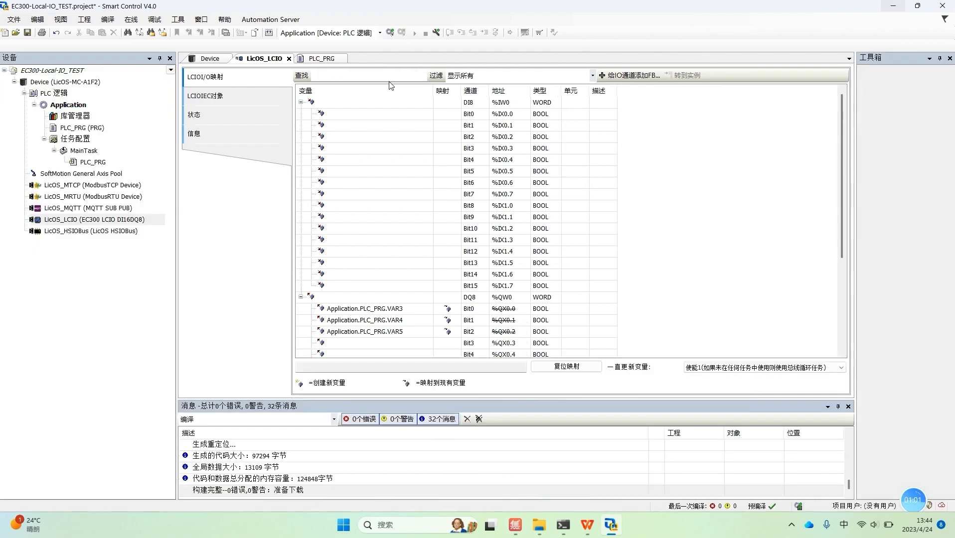
left_click(413, 308)
left_click(412, 308)
key("Delete")
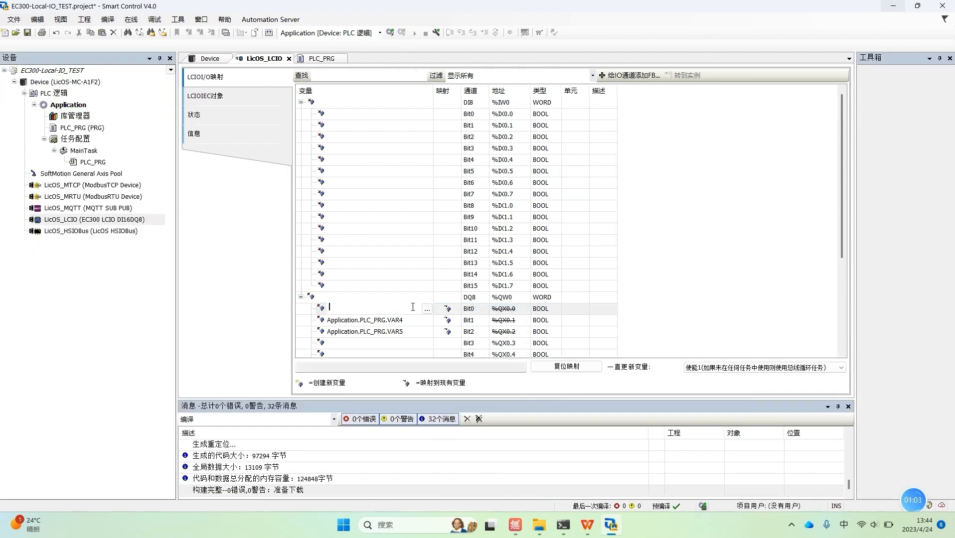
Step: Remove the VAR4 mapping from DQ8 Bit1 in the LicOS_LCIO I/O mapping
left_click(413, 319)
left_click(413, 319)
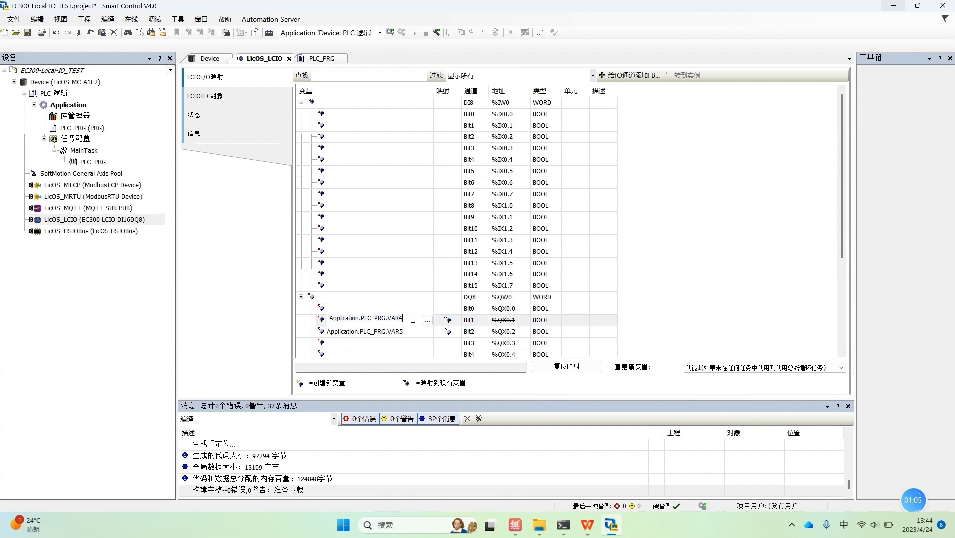
key("BackSpace")
key("BackSpace")
key("BackSpace")
key("BackSpace")
key("BackSpace")
key("BackSpace")
key("BackSpace")
key("BackSpace")
key("BackSpace")
key("BackSpace")
key("BackSpace")
key("BackSpace")
key("BackSpace")
key("BackSpace")
key("BackSpace")
key("BackSpace")
key("BackSpace")
key("BackSpace")
key("BackSpace")
Step: Remove the VAR5 mapping from DQ8 Bit2 in the LicOS_LCIO I/O mapping
left_click(399, 333)
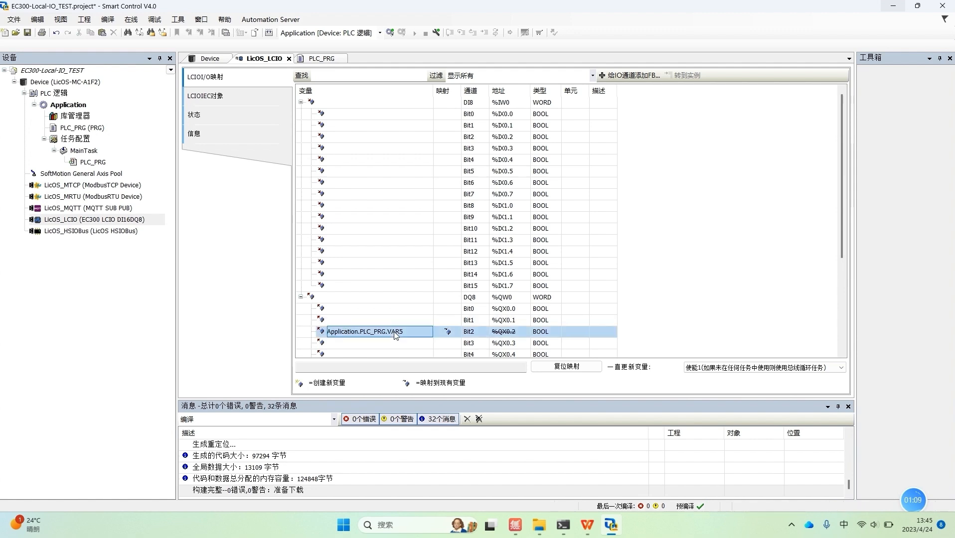
left_click(398, 331)
left_click(400, 330)
key("BackSpace")
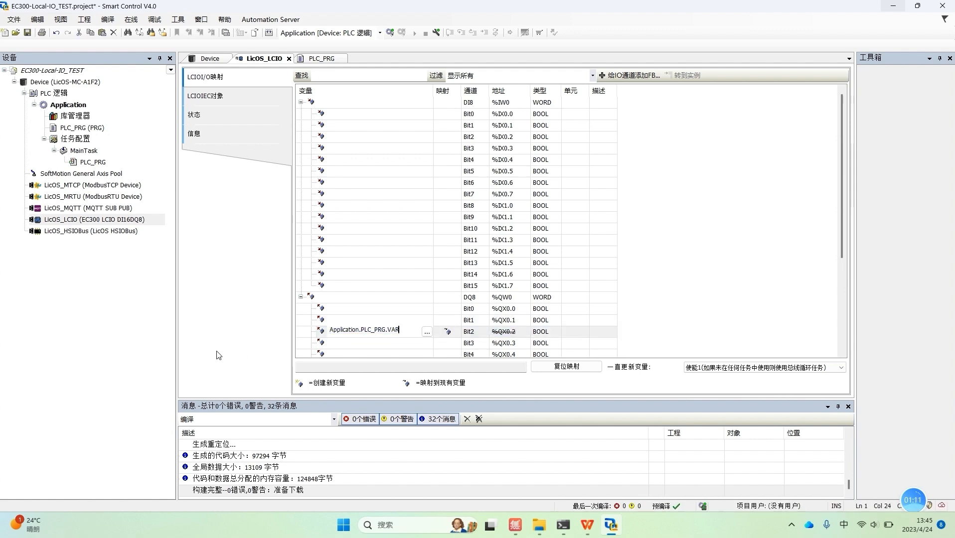
key("BackSpace")
key("BackSpace")
key("BackSpace")
key("BackSpace")
key("BackSpace")
key("BackSpace")
key("BackSpace")
key("BackSpace")
key("BackSpace")
key("BackSpace")
key("BackSpace")
key("BackSpace")
key("BackSpace")
key("BackSpace")
key("BackSpace")
key("BackSpace")
key("BackSpace")
key("BackSpace")
key("BackSpace")
key("BackSpace")
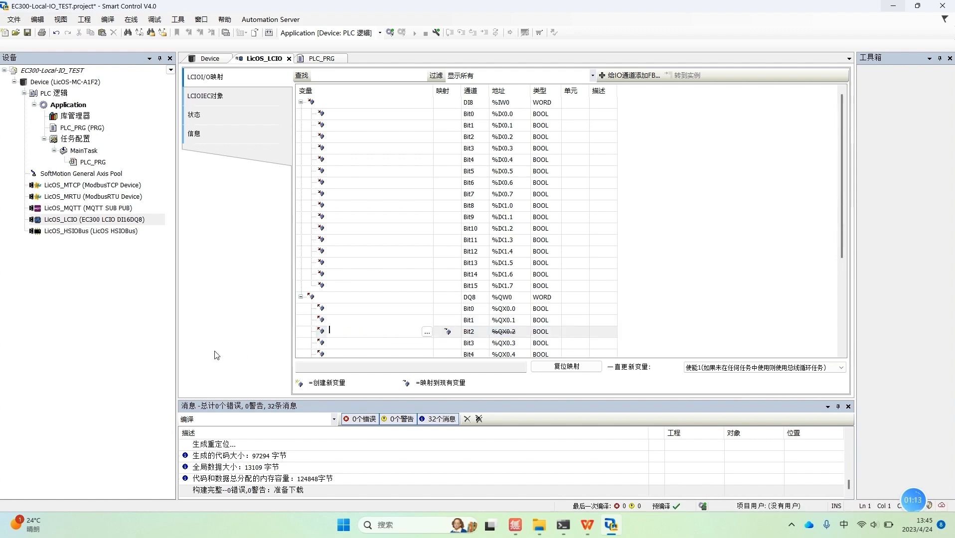
Step: Assign VAR3 directly to the output address with AT%QX0.0 in the PLC_PRG variable declaration
double_click(90, 164)
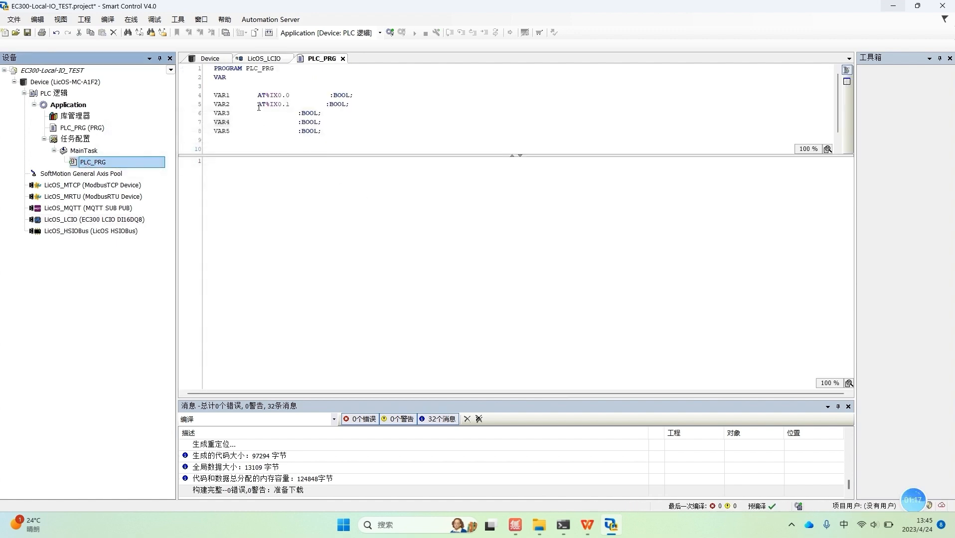
left_click(258, 113)
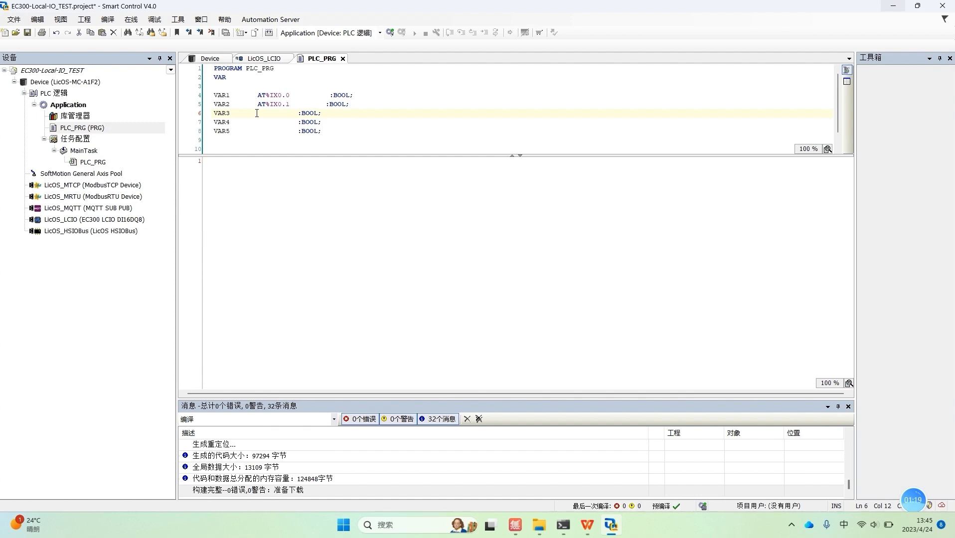
type("AT")
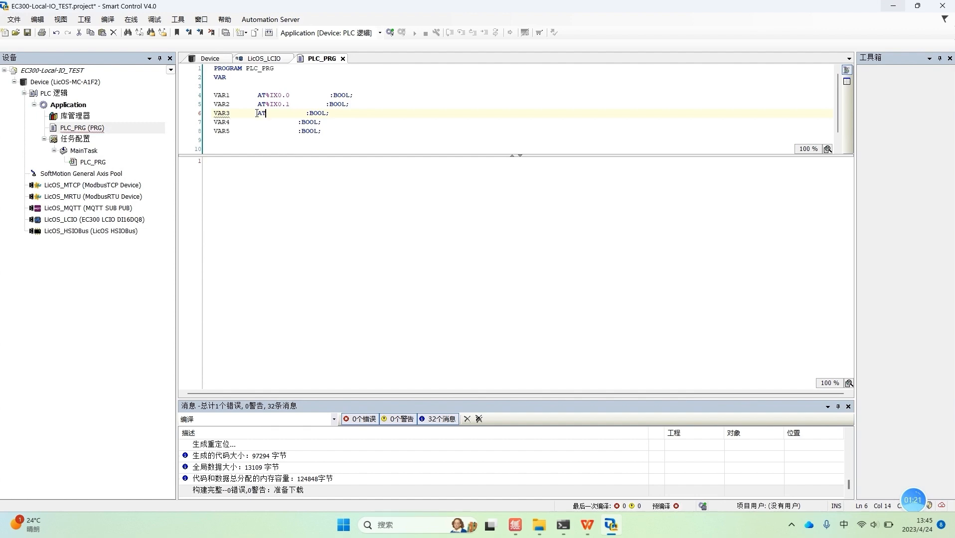
type("%QX0.0")
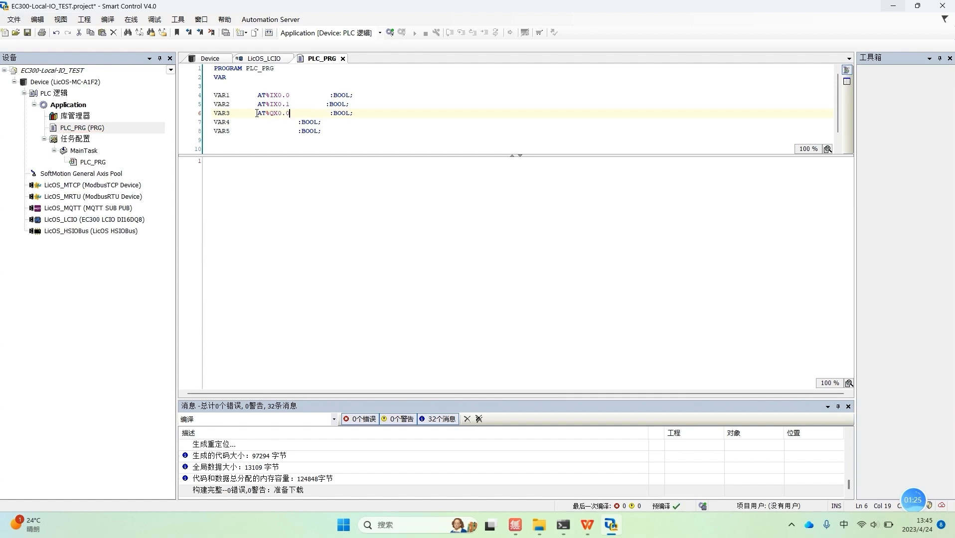
Step: Copy VAR3's AT%QX0.0 assignment into the VAR4 and VAR5 declarations and align it with the lines above
left_click_drag(294, 113, 254, 114)
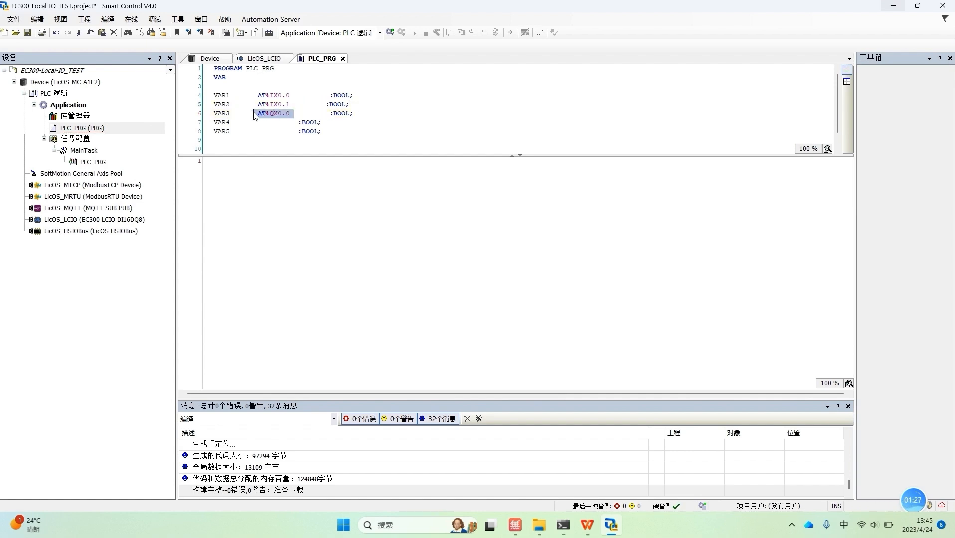
key("ctrl+c")
left_click(261, 123)
key("ctrl+v")
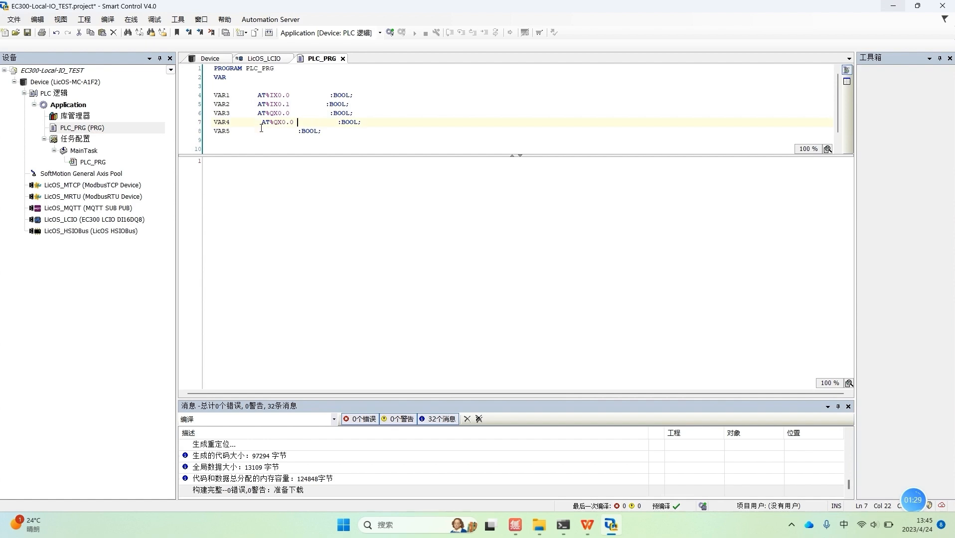
key("ctrl+v")
left_click(262, 123)
key("BackSpace")
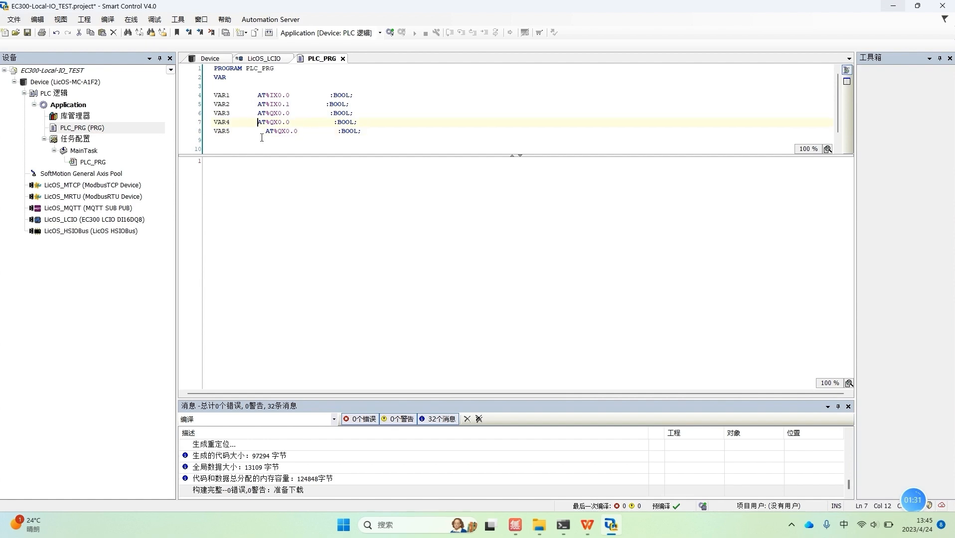
key("BackSpace")
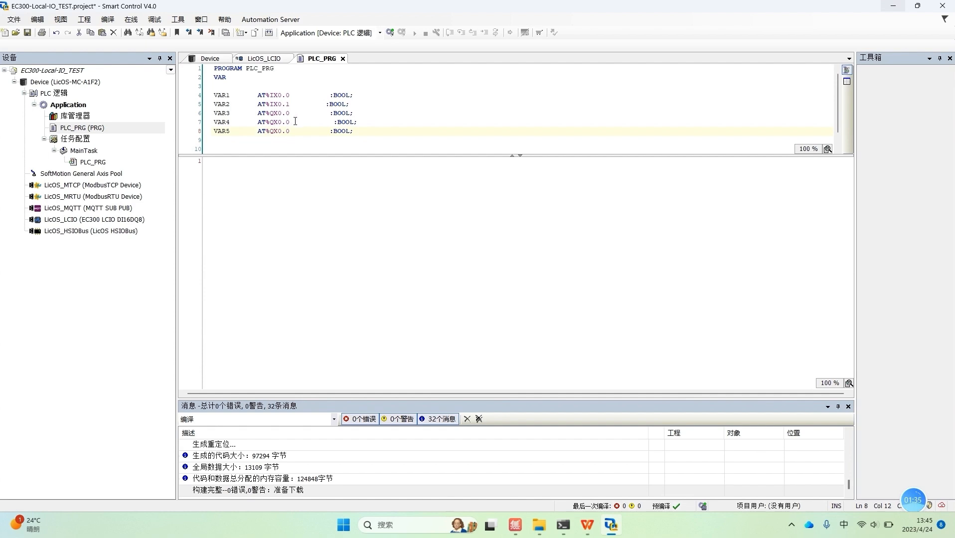
Step: Change the VAR4 address to %QX0.1 and the VAR5 address to %QX0.2
key("BackSpace")
type("1")
key("BackSpace")
type("2")
Step: Log in to the controller with the login and download option (登录并下载) and start the application
left_click(390, 32)
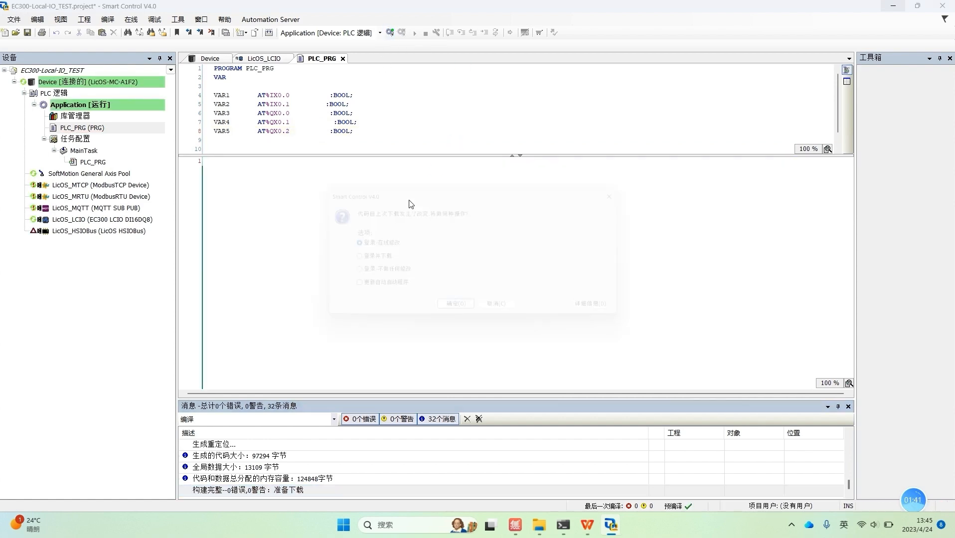
left_click(373, 261)
left_click(457, 312)
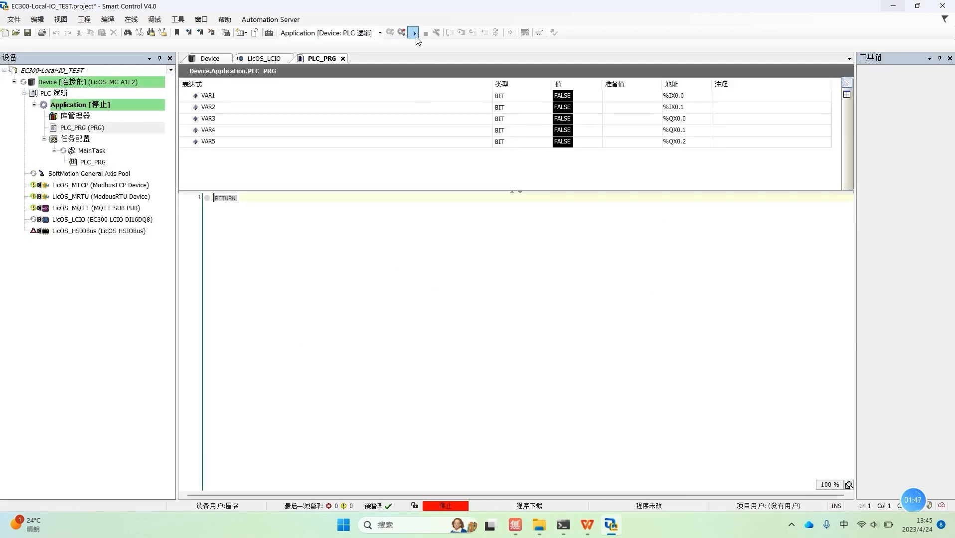
left_click(415, 34)
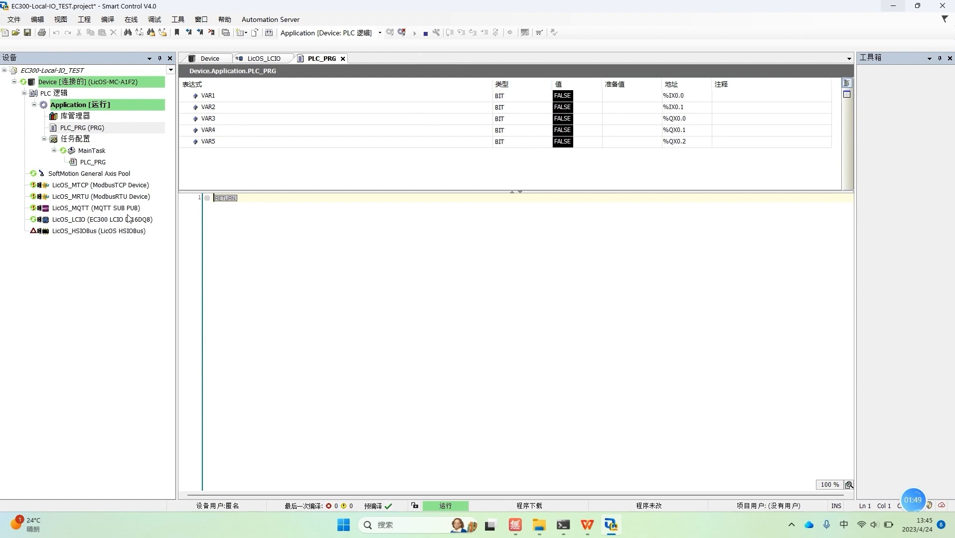
Step: Check the DQ8 outputs in the LicOS_LCIO mapping and write TRUE to VAR3, VAR4 and VAR5 in the online PLC_PRG view
double_click(68, 224)
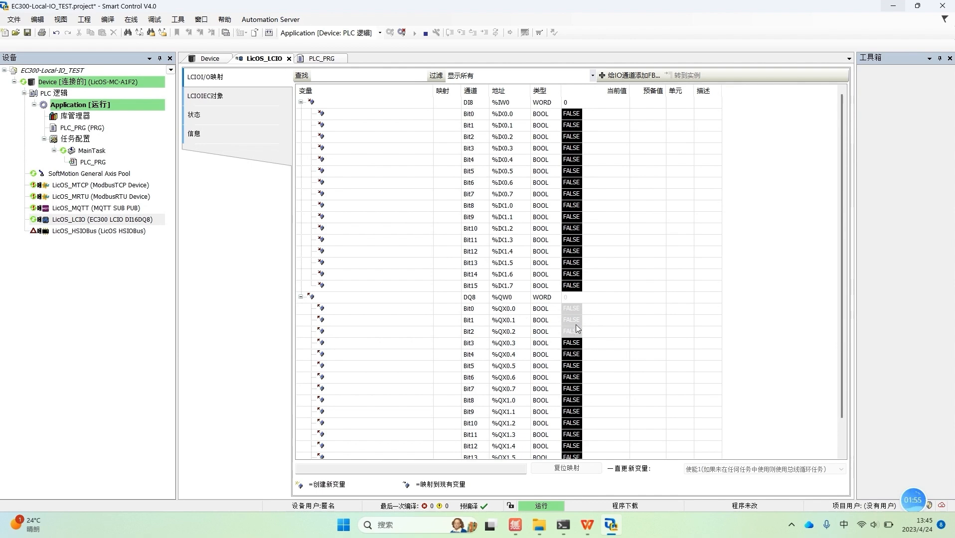
double_click(94, 162)
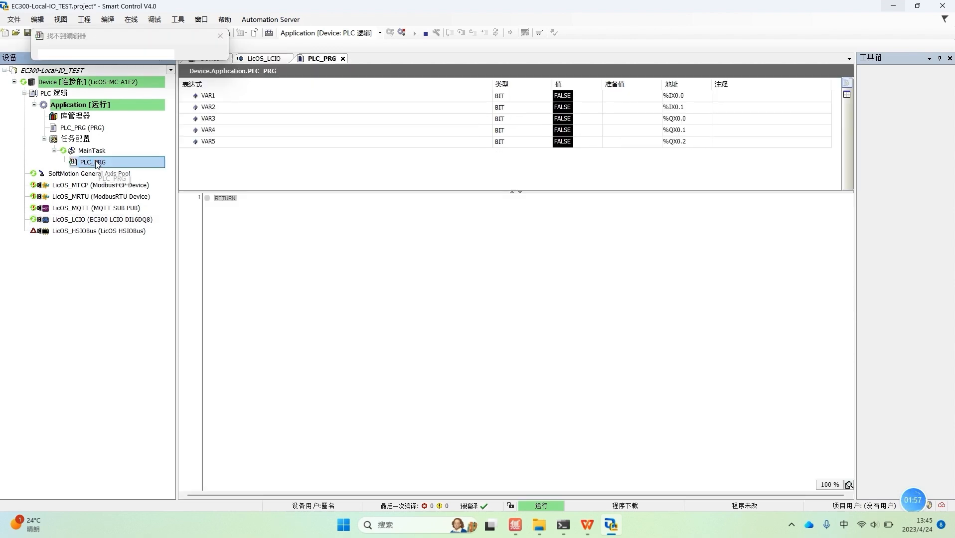
left_click(624, 121)
left_click(616, 131)
left_click(615, 143)
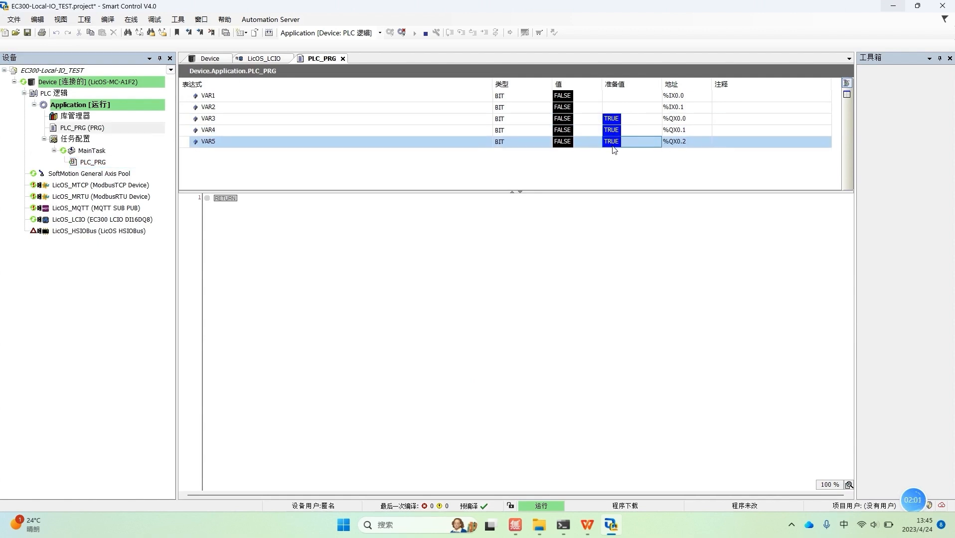
right_click(613, 149)
left_click(643, 341)
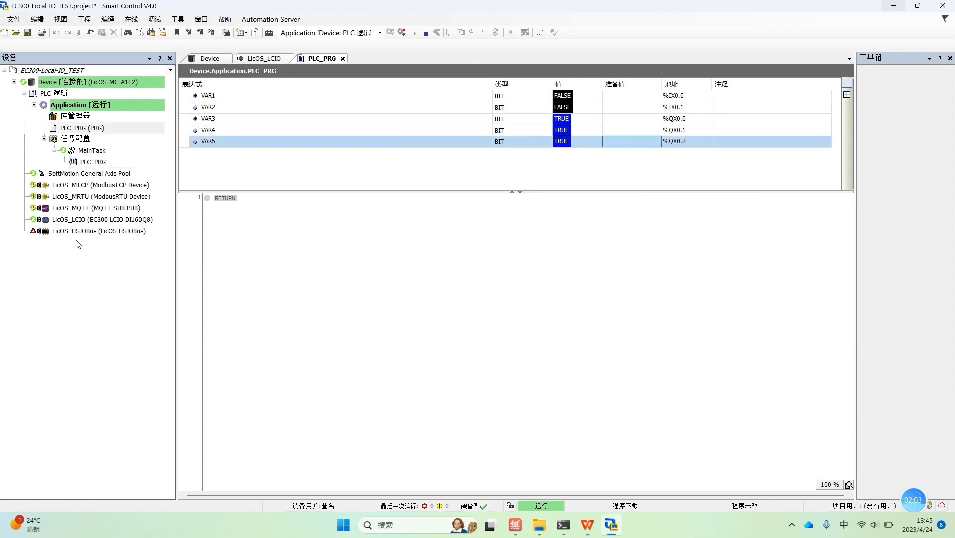
Step: Check the DQ8 output values in the LicOS_LCIO mapping after writing TRUE to the directly addressed variables
double_click(79, 221)
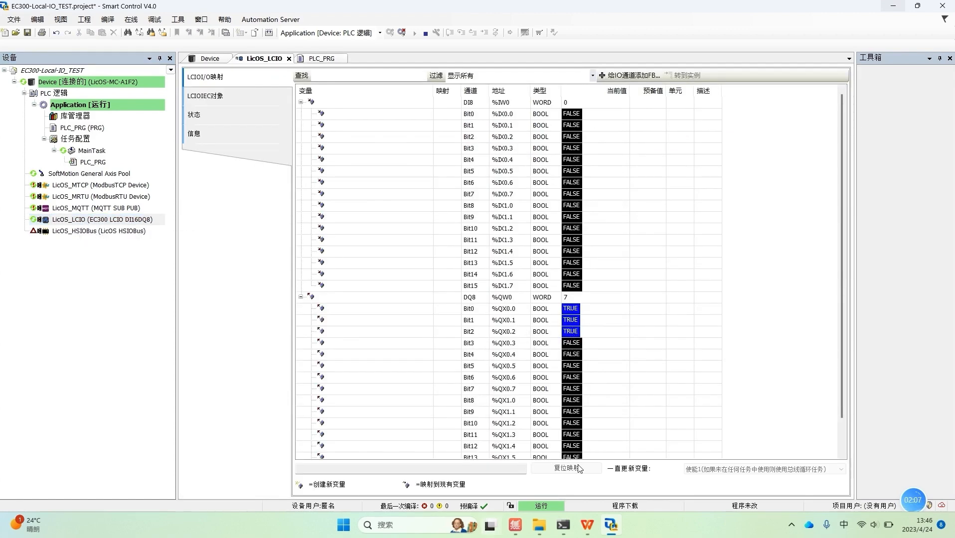
mouse_move(920, 506)
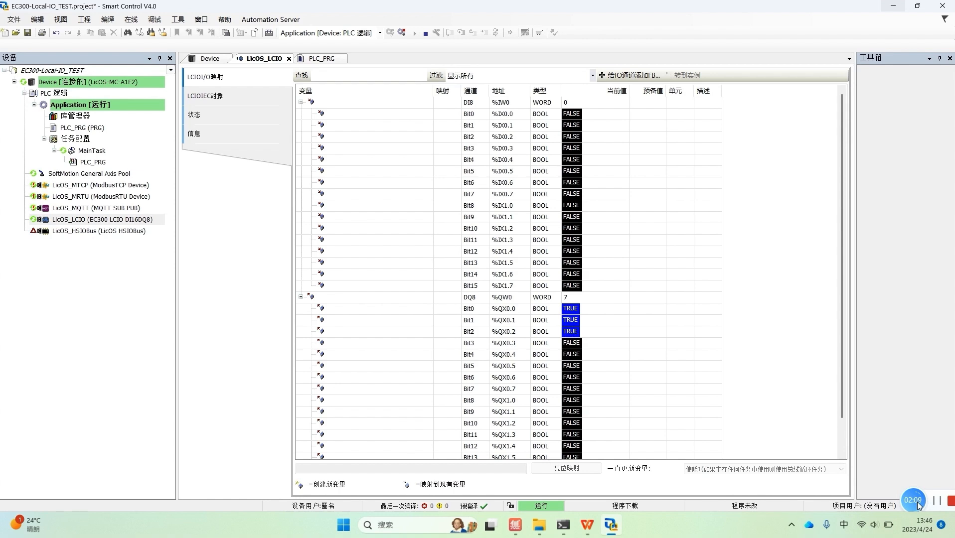